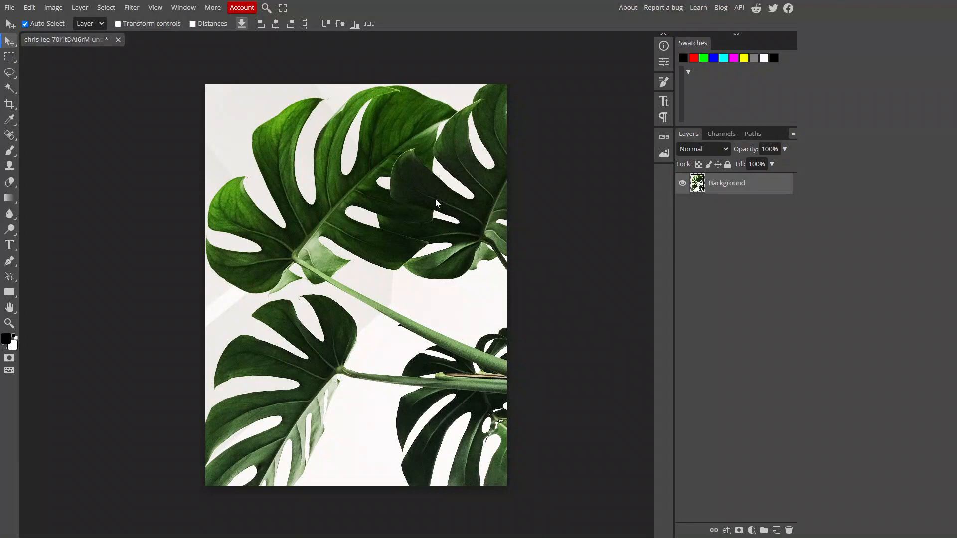
Select the Pen tool in Shape mode and check its fill and stroke types, leaving both at none.
left_click(9, 261)
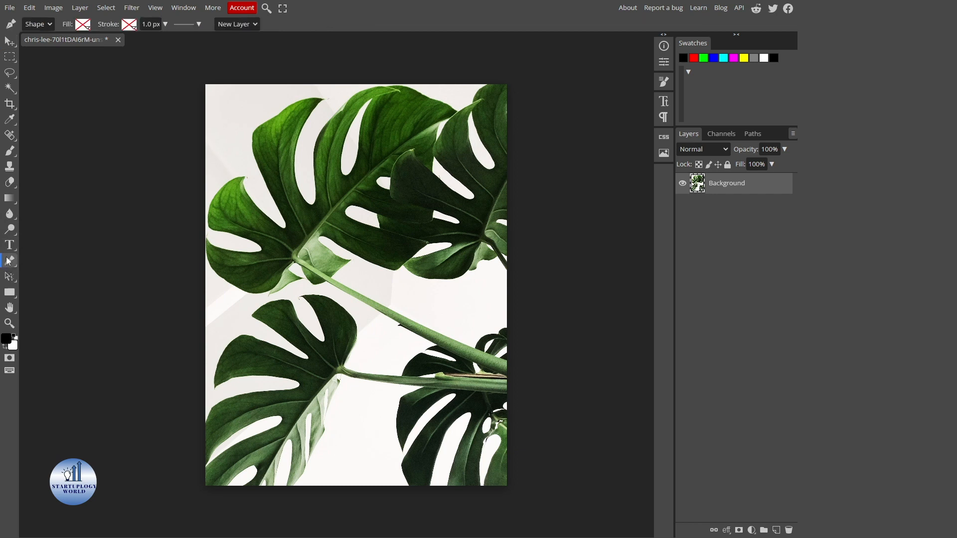
left_click(82, 29)
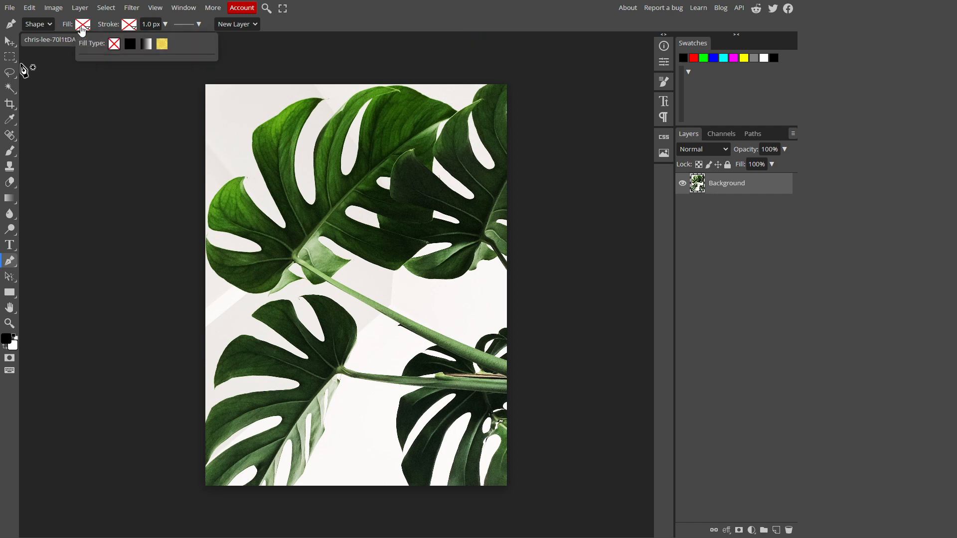
left_click(128, 25)
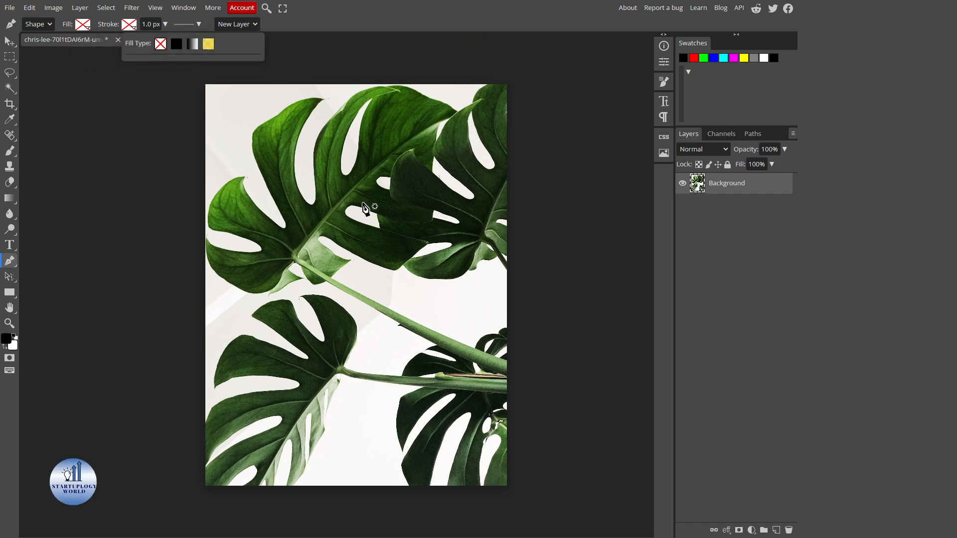
Duplicate the Background layer and lock the original, leaving the Layer 1 copy selected for tracing.
left_click_drag(737, 193, 776, 529)
left_click(718, 210)
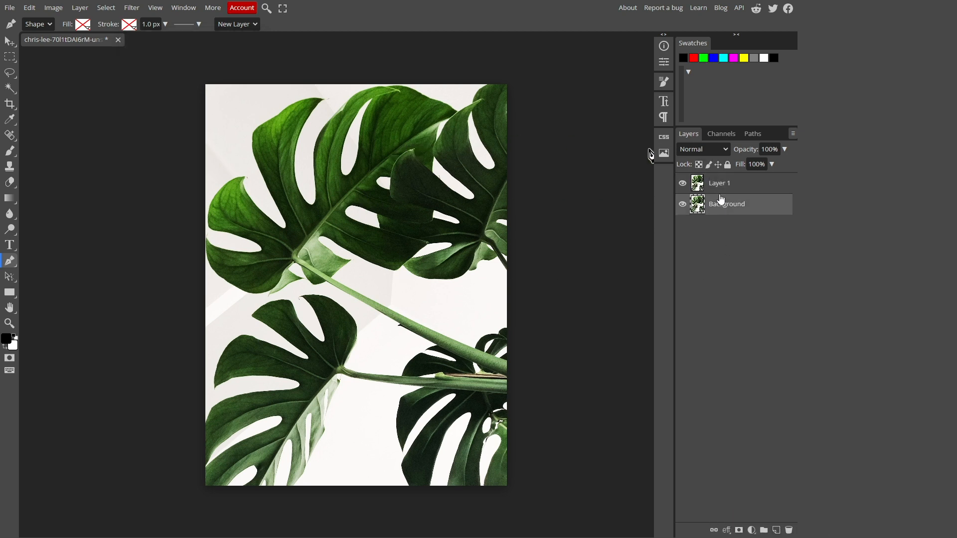
left_click(728, 165)
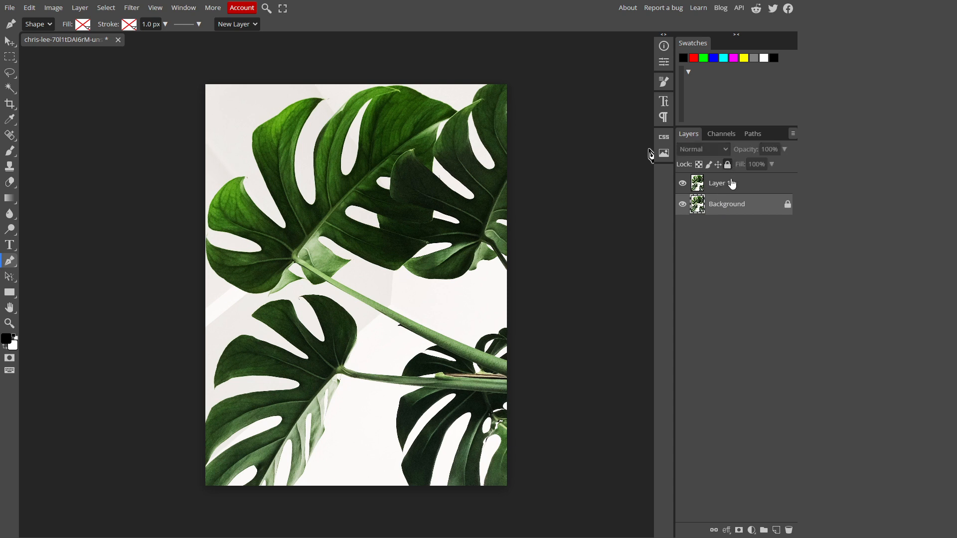
left_click(730, 184)
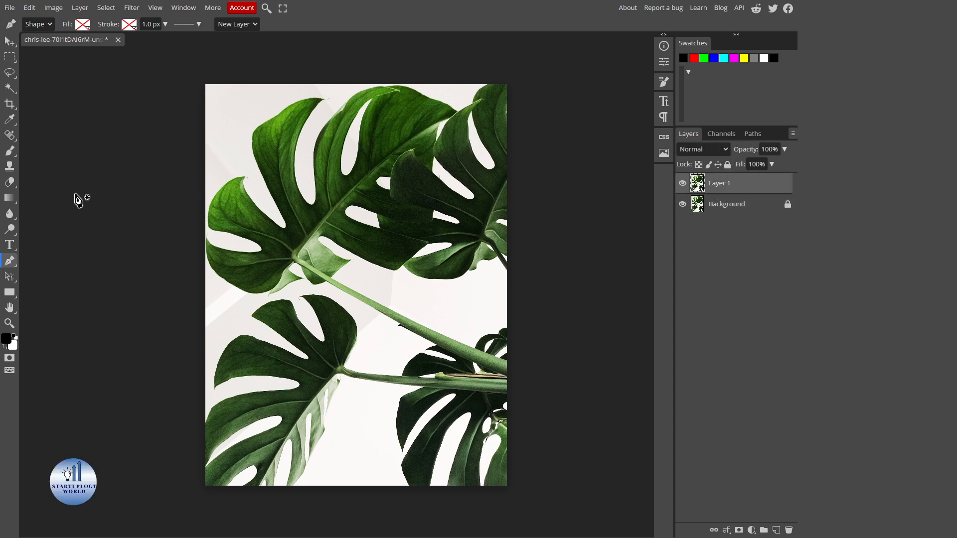
Start a Pen path at the image's top edge and trace the upper-right leaf down to its junction with the large leaf.
right_click(9, 260)
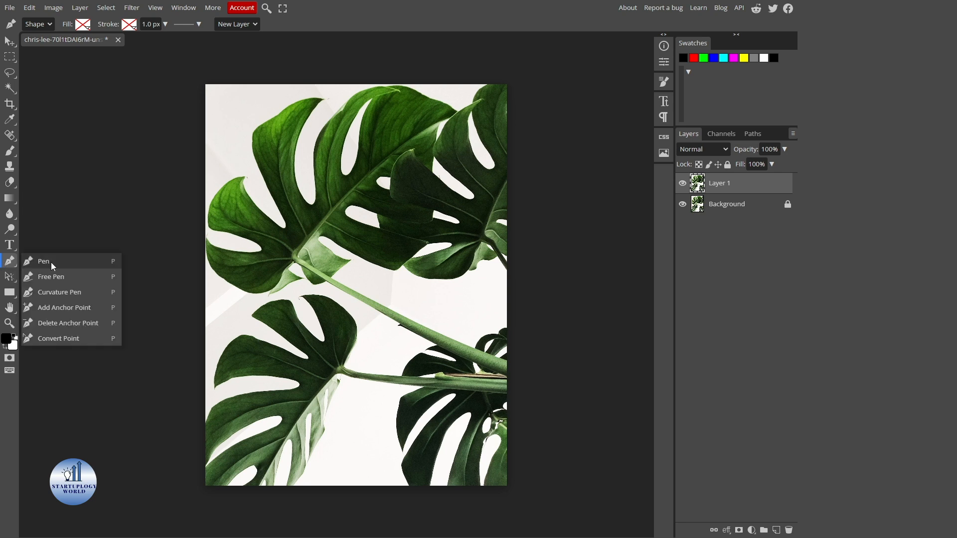
left_click(51, 262)
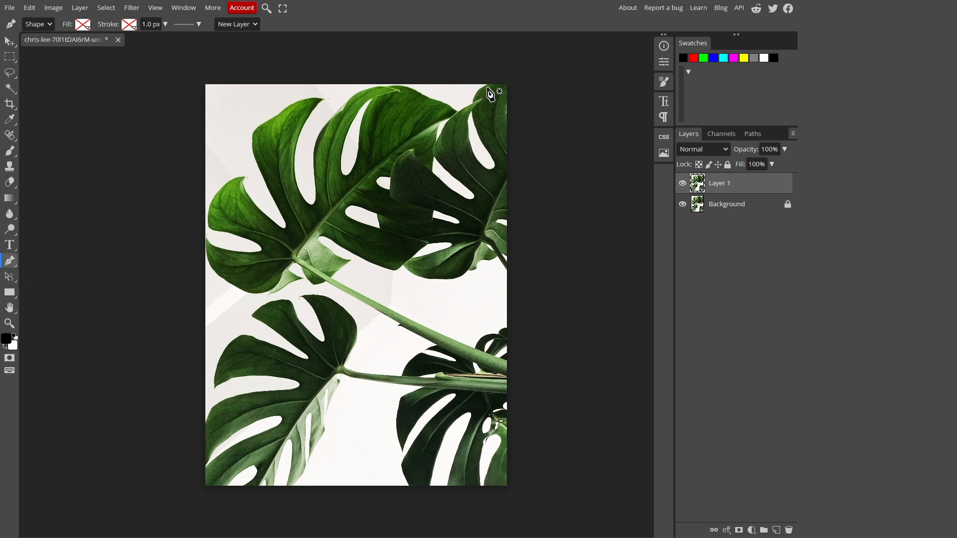
scroll(490, 92, "up", 6)
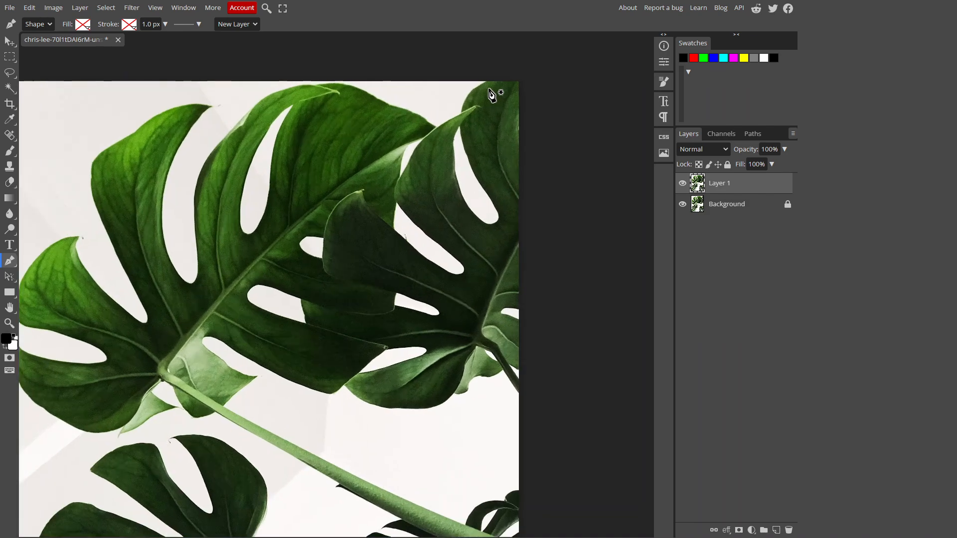
scroll(492, 92, "up", 3)
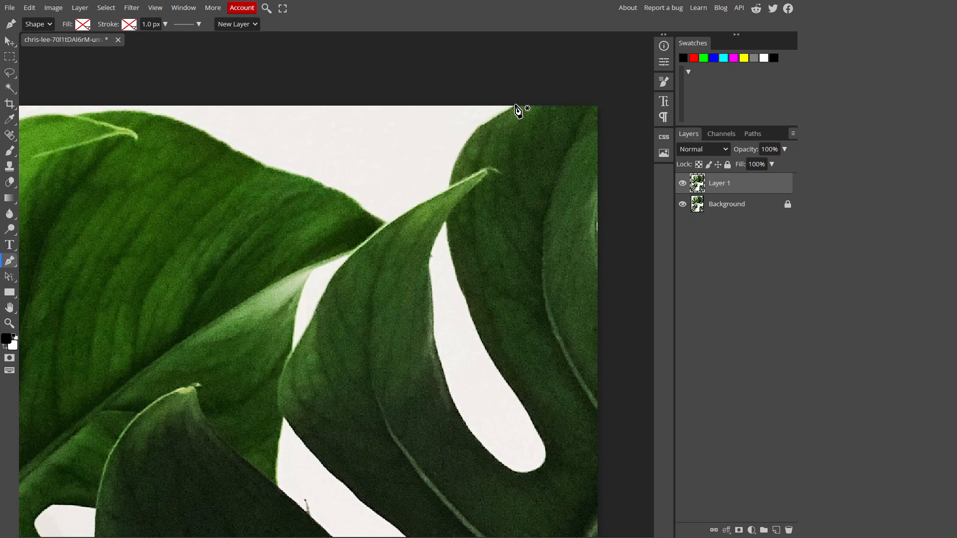
left_click(515, 106)
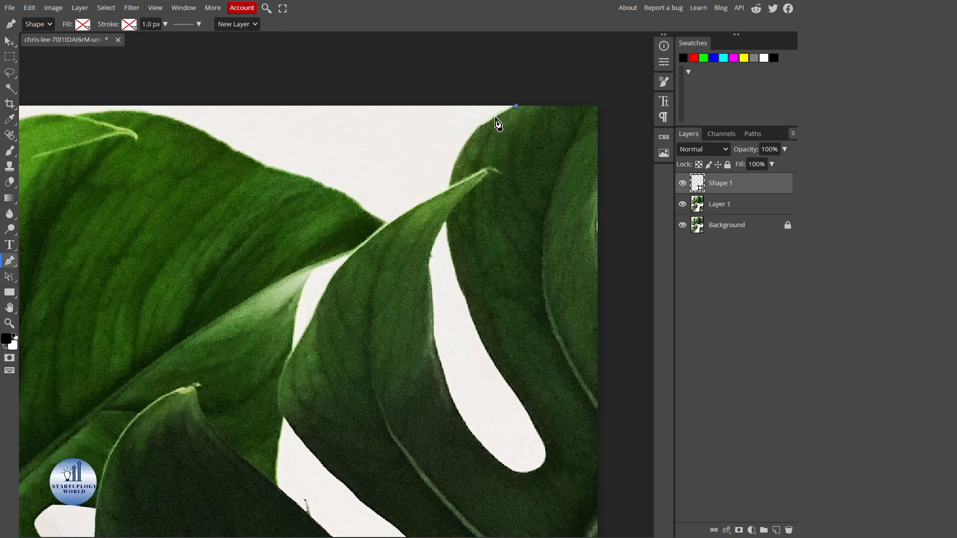
scroll(497, 125, "up", 1)
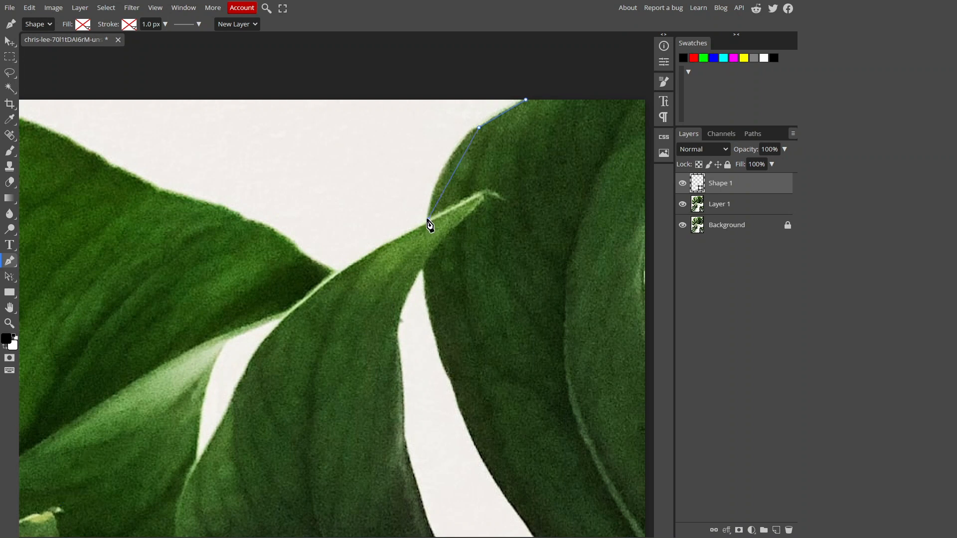
left_click_drag(427, 226, 421, 287)
left_click(340, 271)
Extend the path with closely spaced points along the large leaf's wavy upper-right edge.
left_click_drag(284, 265, 400, 256)
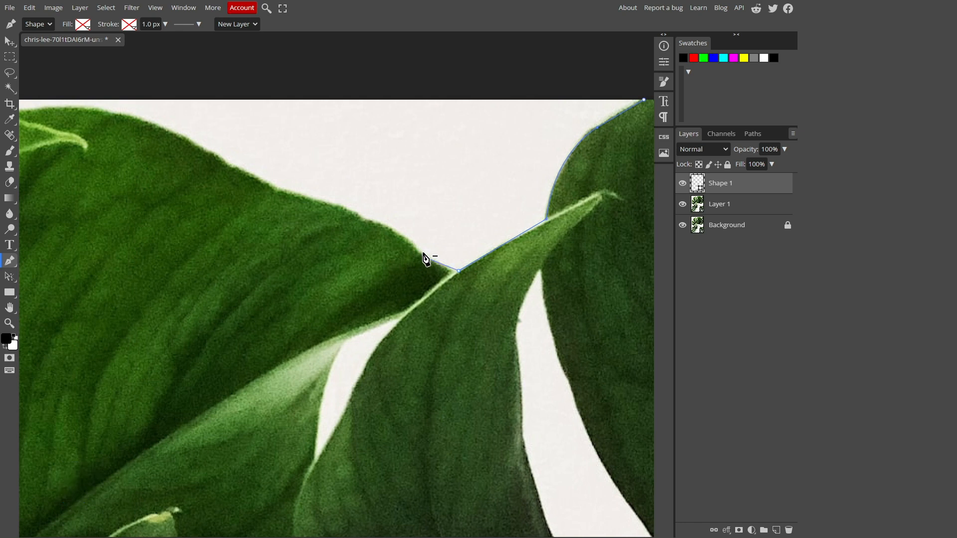
left_click(413, 242)
left_click(387, 225)
left_click(370, 220)
left_click(353, 212)
left_click(334, 206)
left_click(313, 202)
left_click(272, 186)
Continue the path with curved points over the large leaf's top to the pale fold, removing the last point's outgoing handle.
left_click_drag(242, 173, 398, 243)
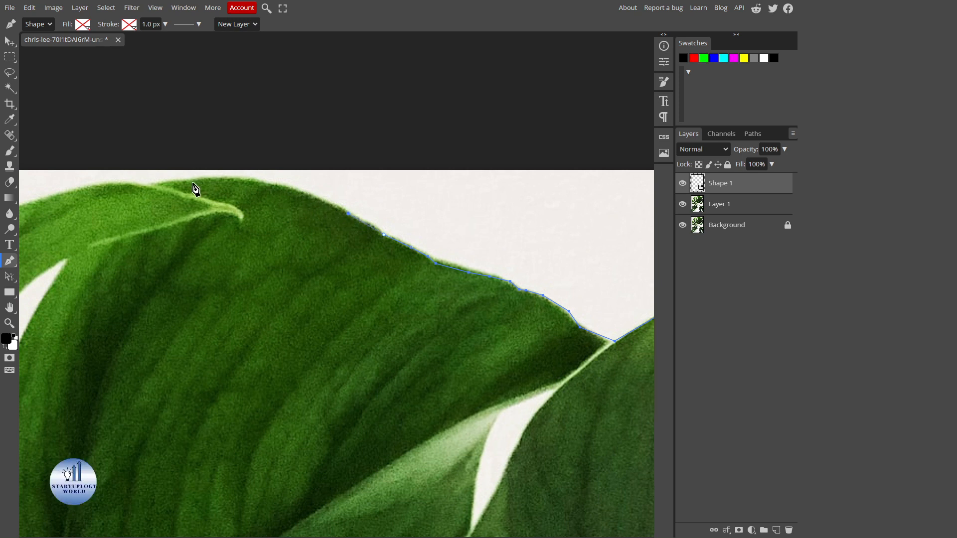
left_click_drag(152, 185, 37, 209)
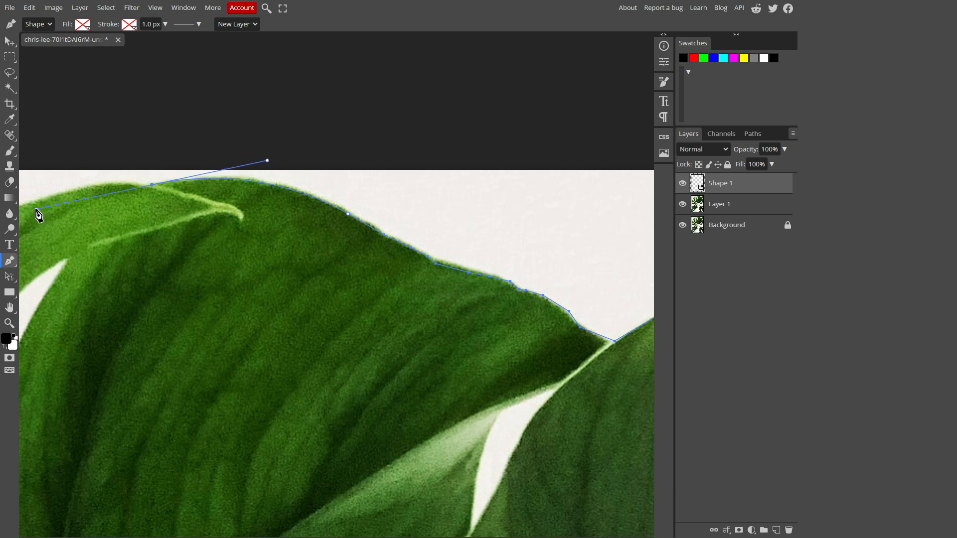
left_click_drag(139, 212, 414, 201)
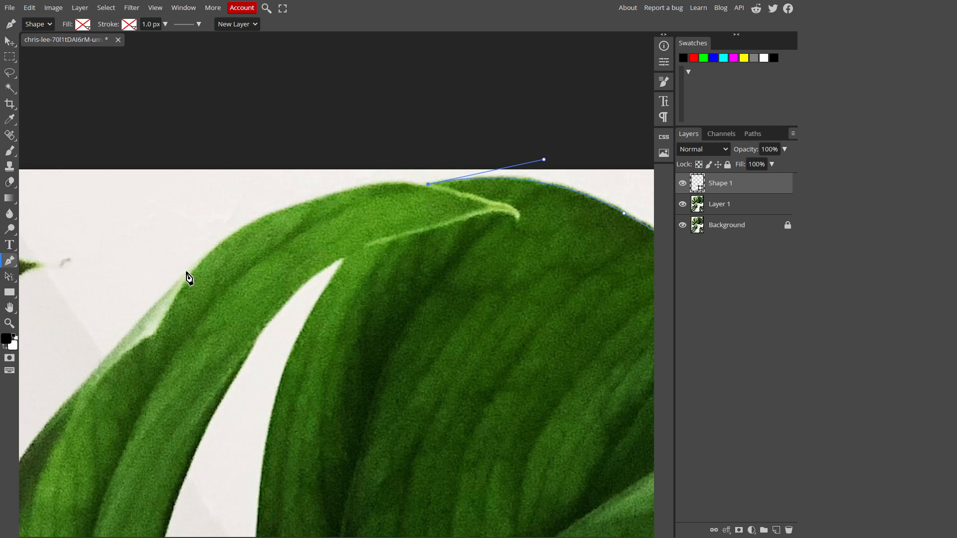
scroll(184, 275, "down", 2)
left_click_drag(255, 263, 401, 244)
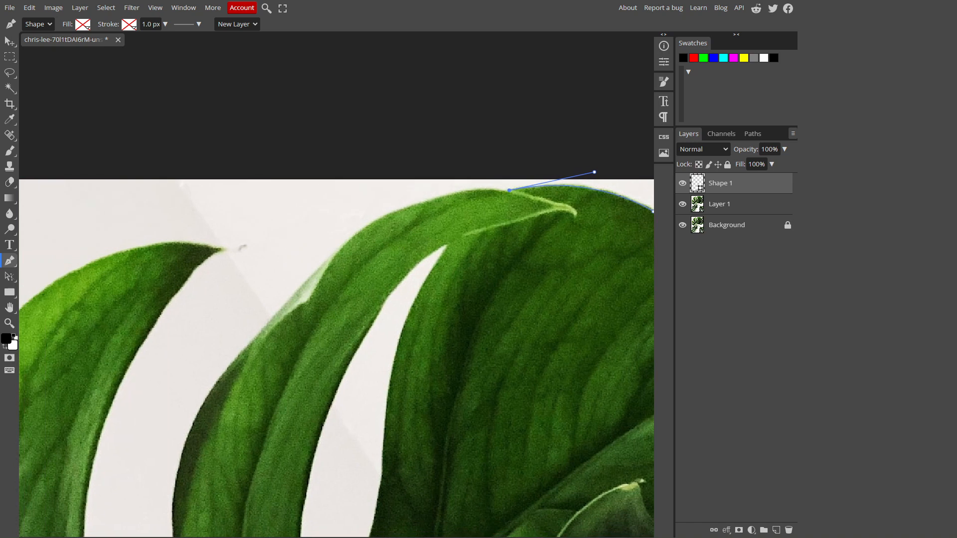
left_click_drag(328, 259, 262, 342)
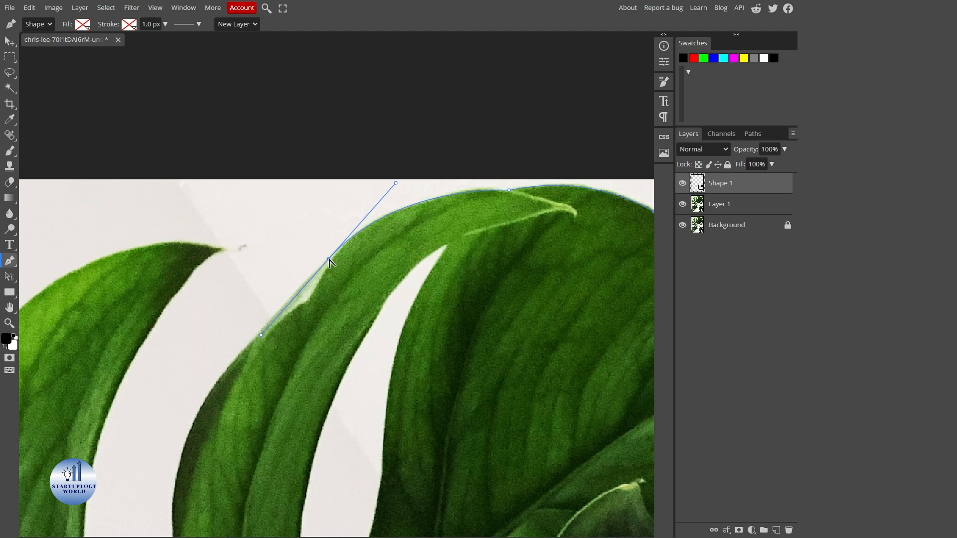
left_click(328, 259)
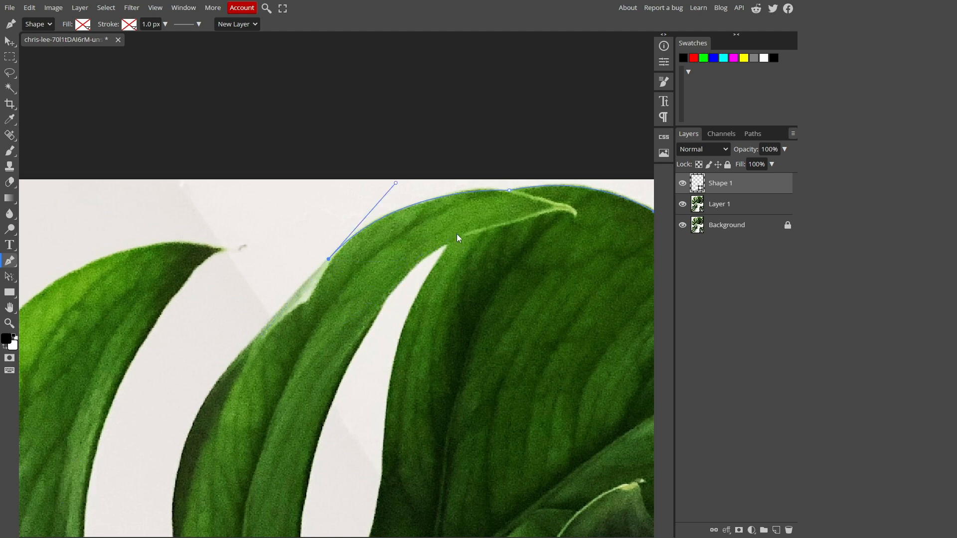
Trace past the pale fold and down the lobe's dark left edge with curved points, ending with a point without outgoing handle.
left_click_drag(309, 294, 373, 250)
scroll(320, 327, "down", 2)
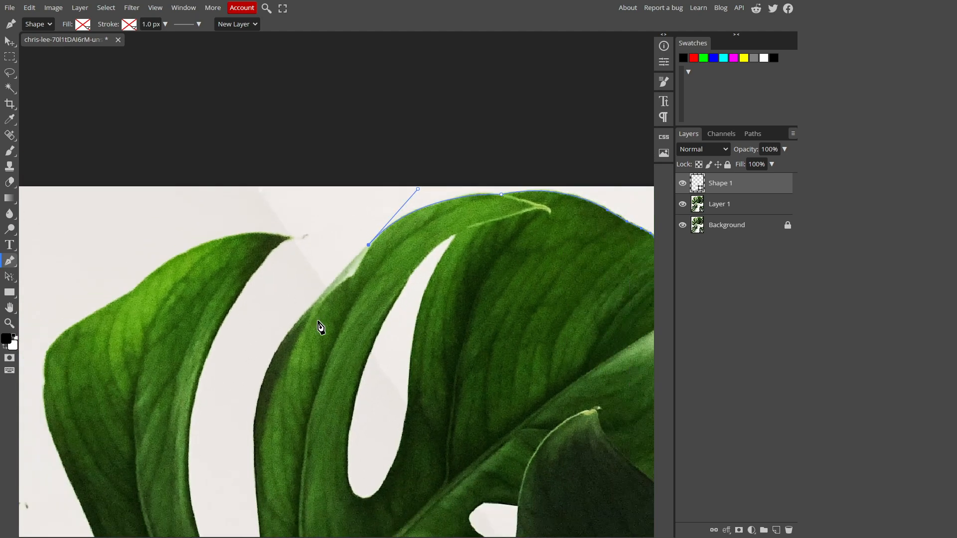
left_click_drag(320, 327, 384, 277)
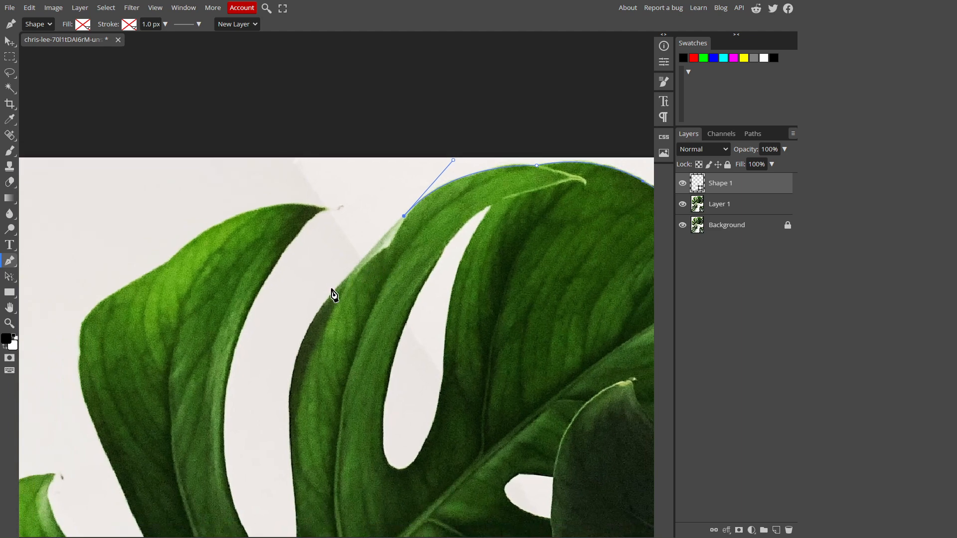
scroll(333, 291, "up", 1)
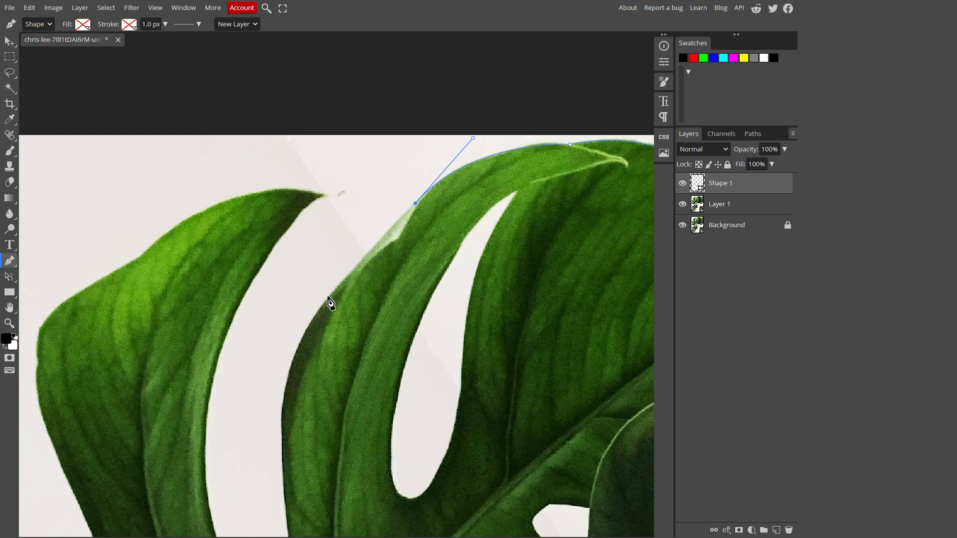
left_click_drag(327, 299, 317, 316)
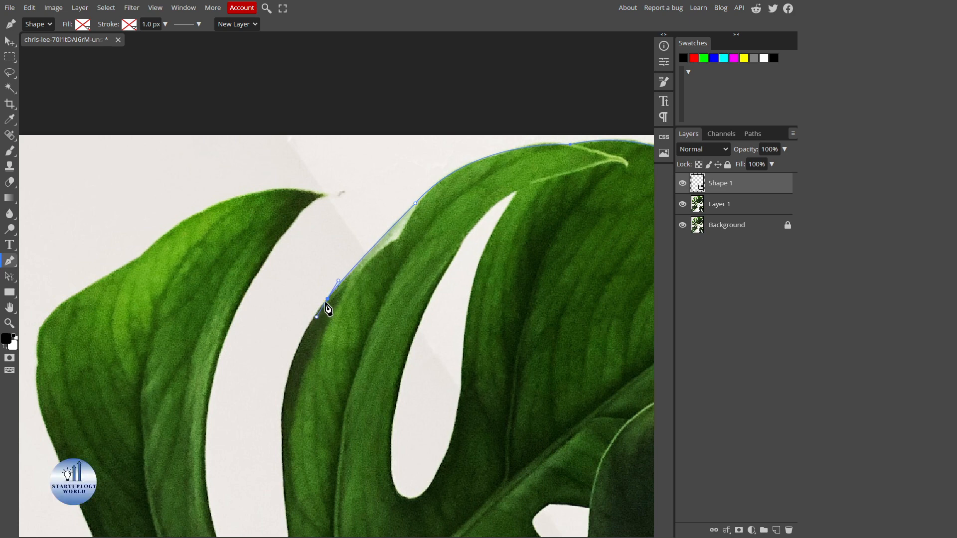
left_click_drag(348, 398, 336, 244)
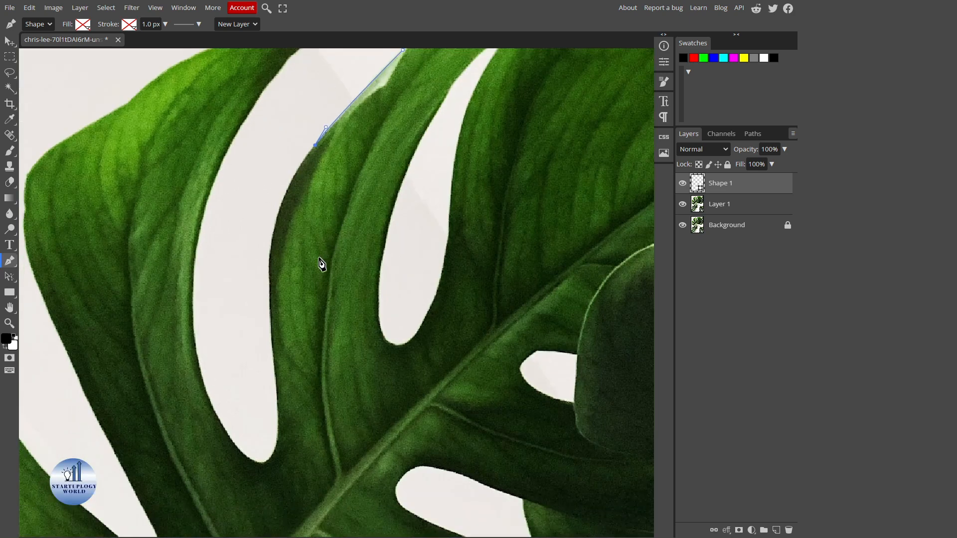
left_click_drag(271, 291, 284, 378)
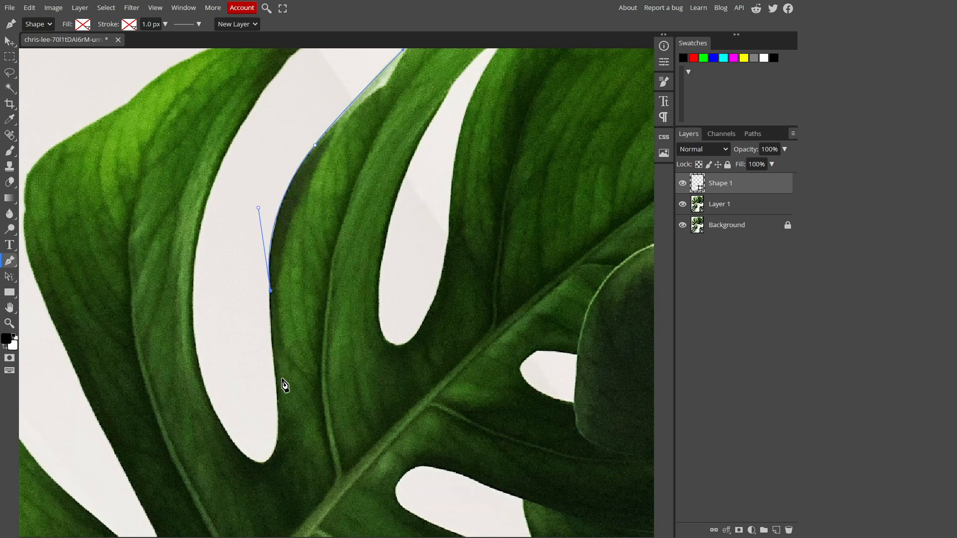
Place a curved path point on the right edge of the deep leaf gap, just above its rounded end, replacing a misplaced attempt.
left_click_drag(278, 398, 282, 443)
key("ctrl+z")
scroll(278, 396, "up", 2)
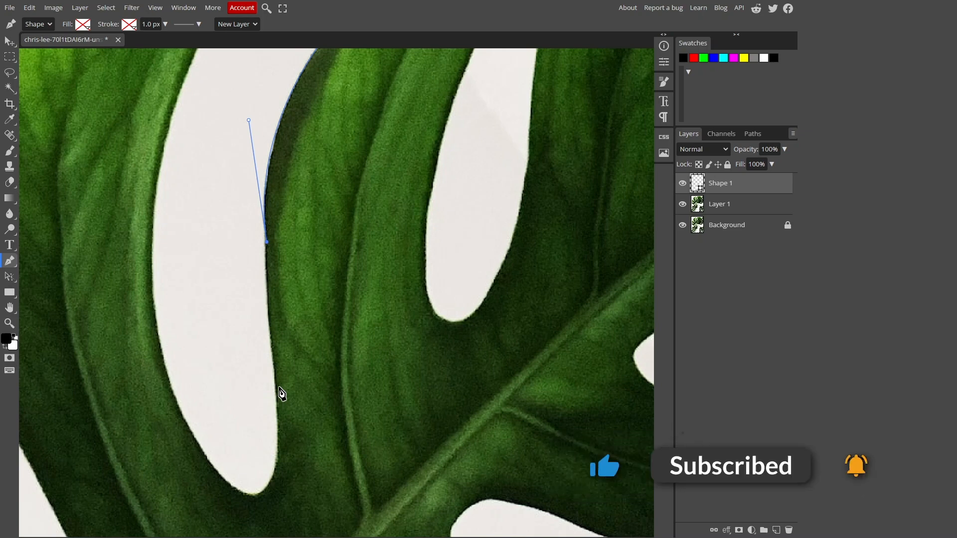
left_click(274, 380)
left_click_drag(278, 388, 284, 424)
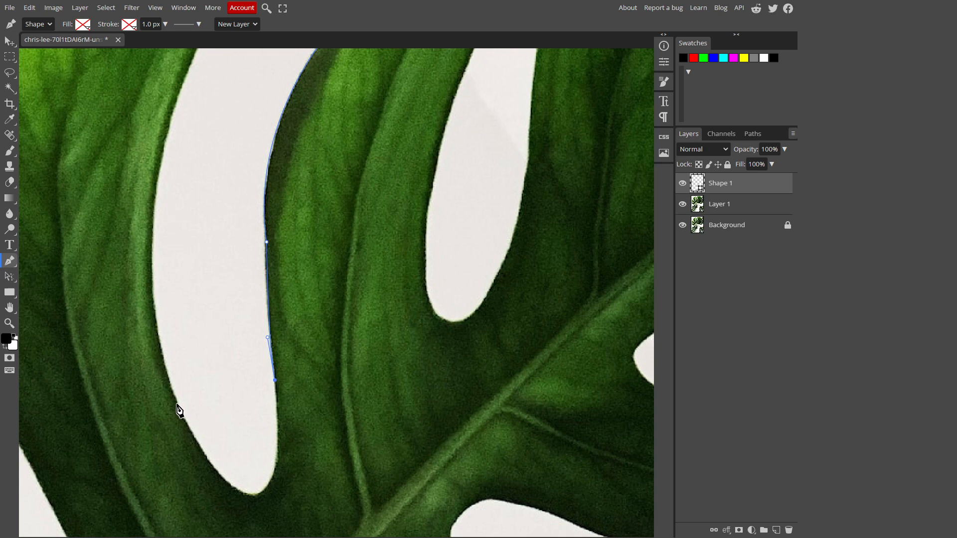
Curve the path around the gap's rounded bottom to its left edge and remove the new point's outgoing handle.
scroll(176, 401, "down", 3)
left_click_drag(177, 401, 219, 234)
key("ctrl+z")
left_click_drag(308, 378, 197, 184)
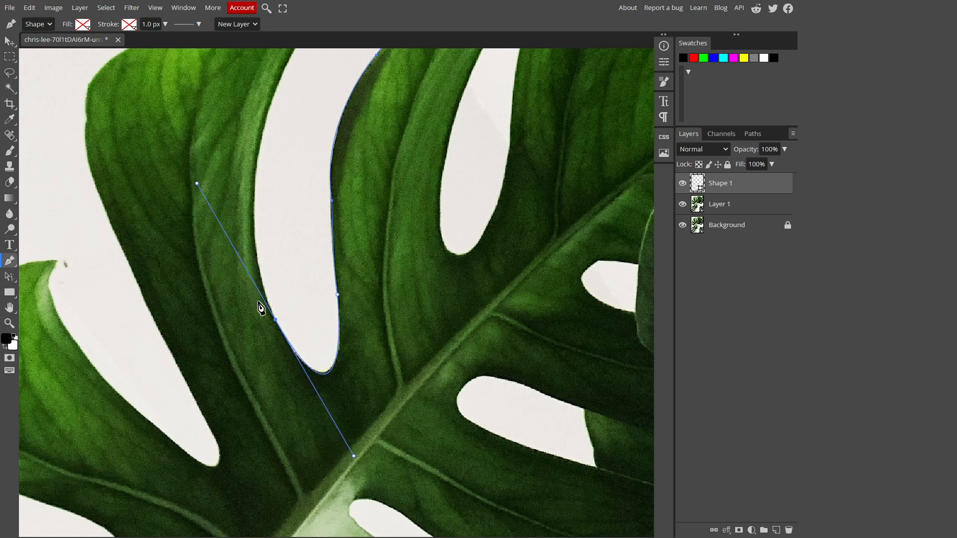
left_click(275, 320, "alt")
Adjust the anchor points and curve handle on both sides of the gap's rounded bottom to fit the leaf edge.
left_click_drag(275, 323, 280, 310)
scroll(281, 309, "up", 2)
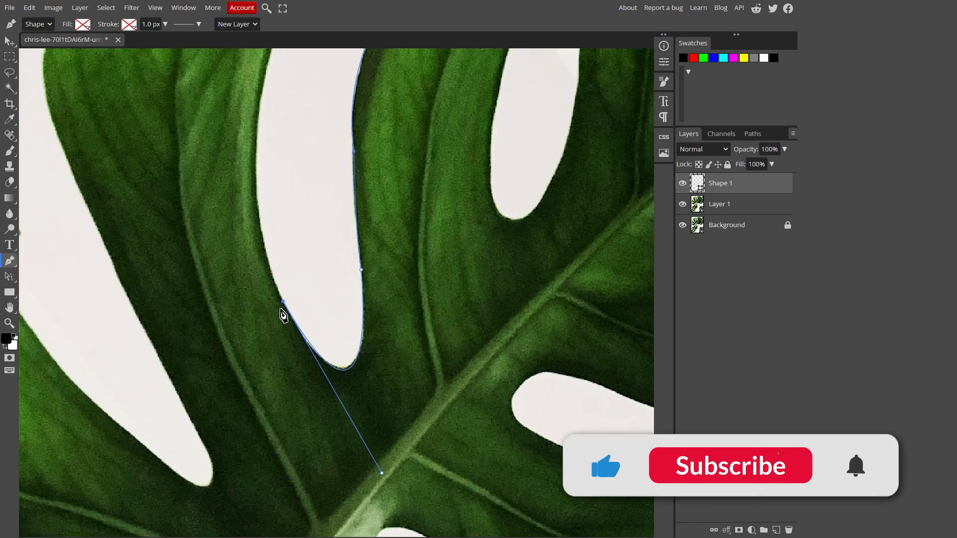
scroll(283, 315, "up", 3)
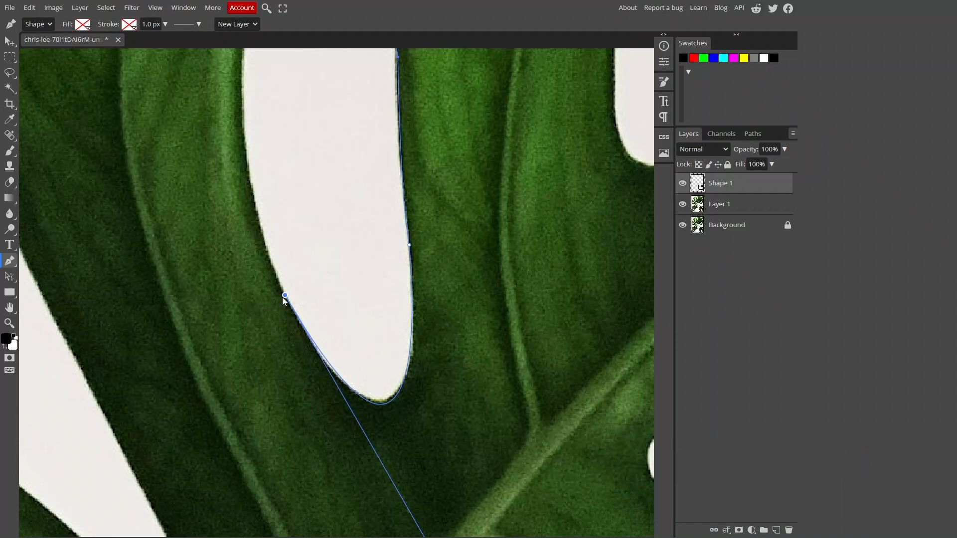
left_click_drag(285, 296, 280, 296)
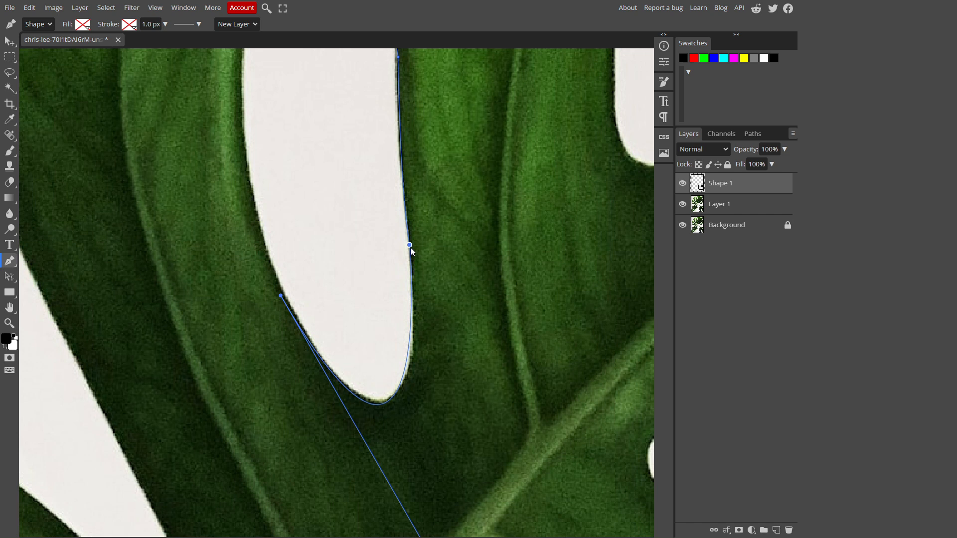
left_click_drag(409, 246, 413, 249)
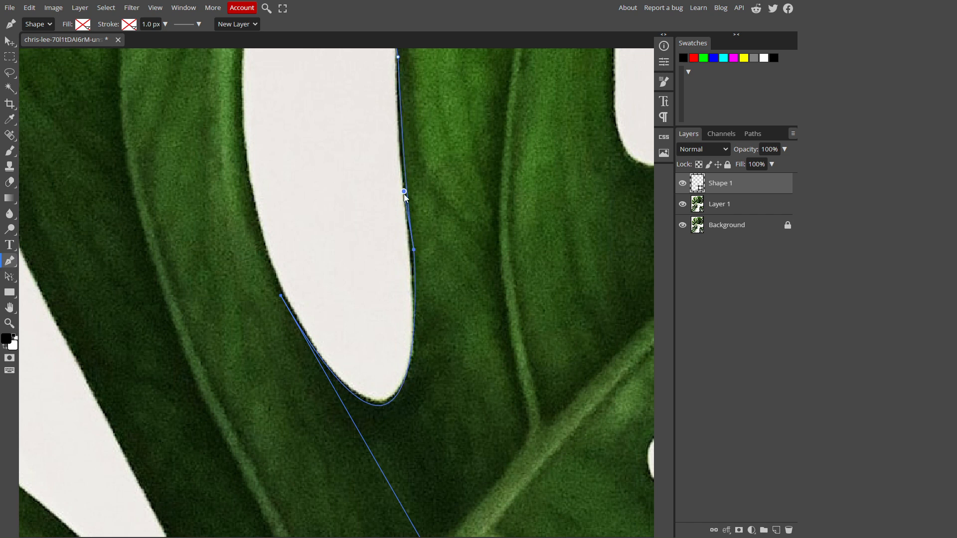
left_click_drag(404, 191, 403, 188)
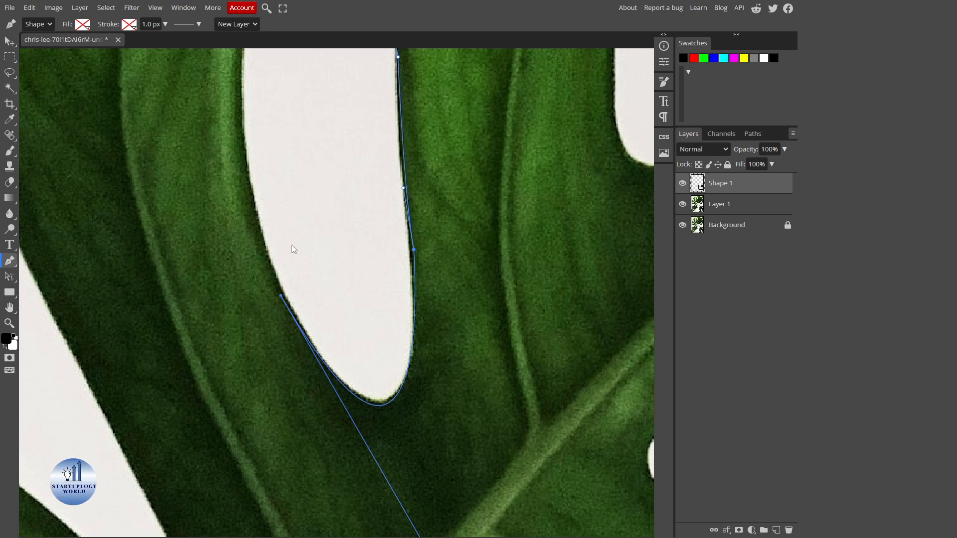
Trace up the deep leaf gap's left edge with curved path points, following the adjoining lobe toward its pointed tip.
left_click_drag(222, 192, 278, 302)
scroll(288, 302, "down", 3)
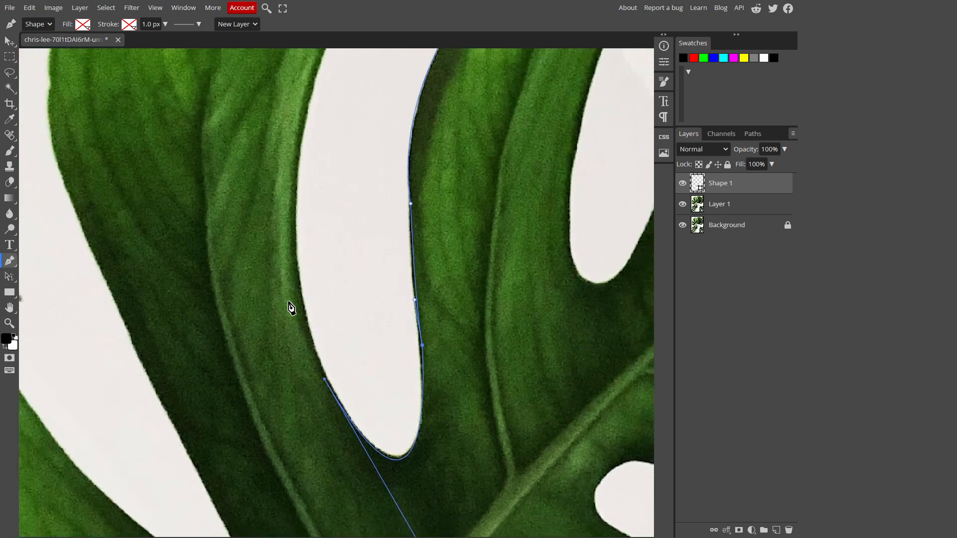
left_click_drag(298, 217, 320, 363)
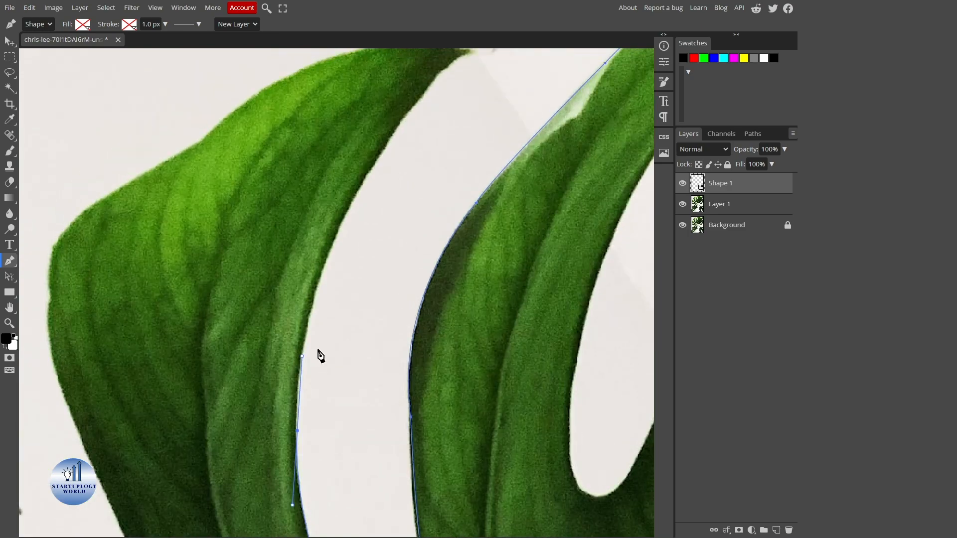
scroll(335, 274, "down", 4)
left_click_drag(335, 275, 320, 301)
left_click_drag(353, 221, 410, 154)
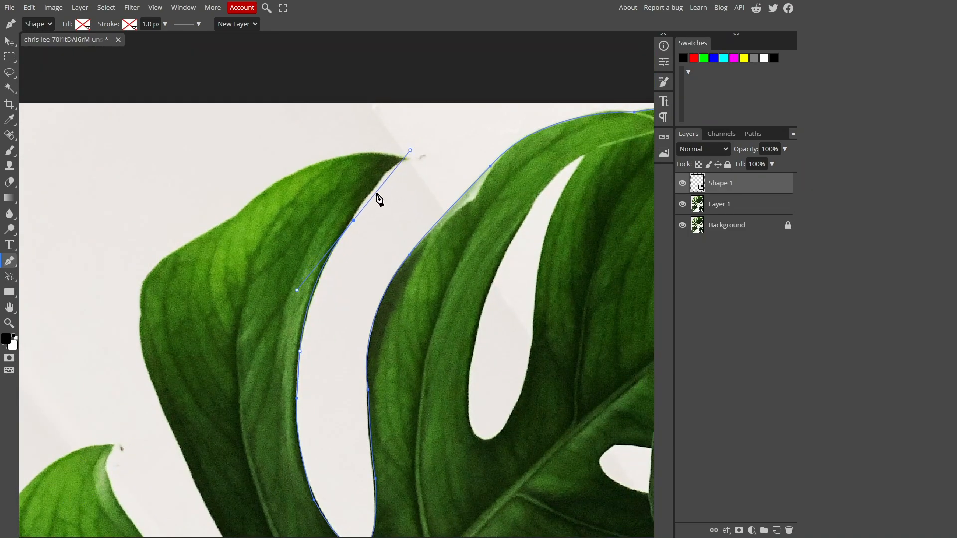
Fit the newest point and its handle to the leaf edge, and extend the path to the lobe's tip, ending without an outgoing handle.
left_click_drag(354, 221, 352, 220)
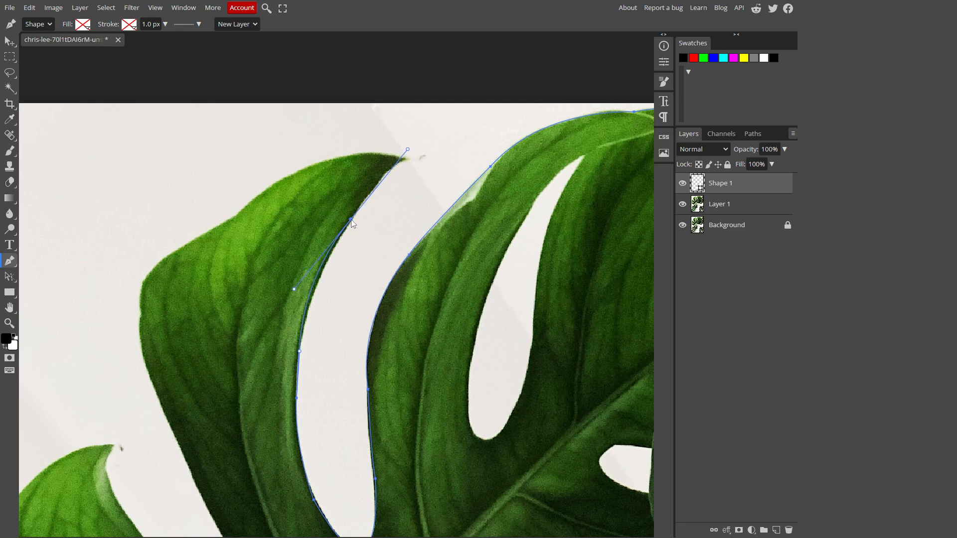
left_click_drag(295, 292, 298, 292)
scroll(351, 269, "up", 2)
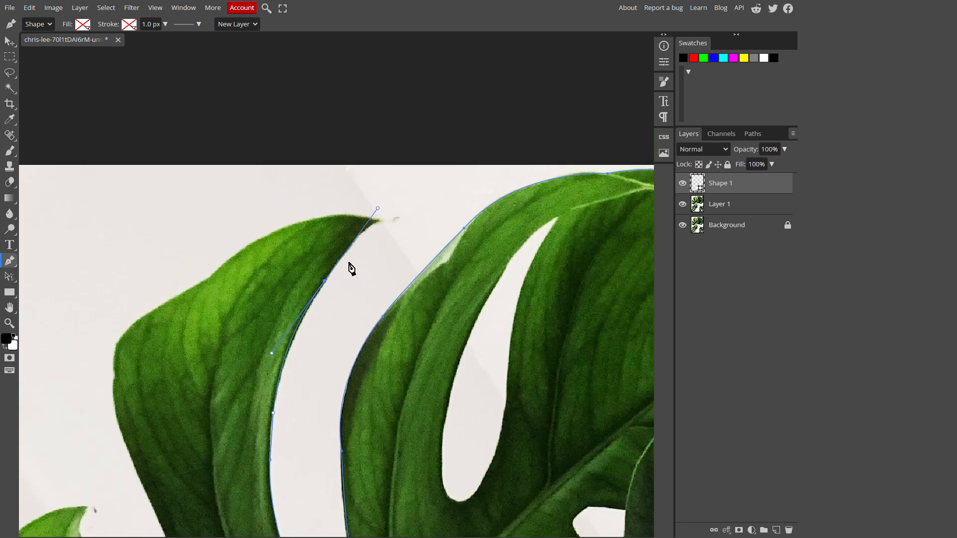
scroll(346, 242, "up", 2)
left_click_drag(393, 209, 427, 198)
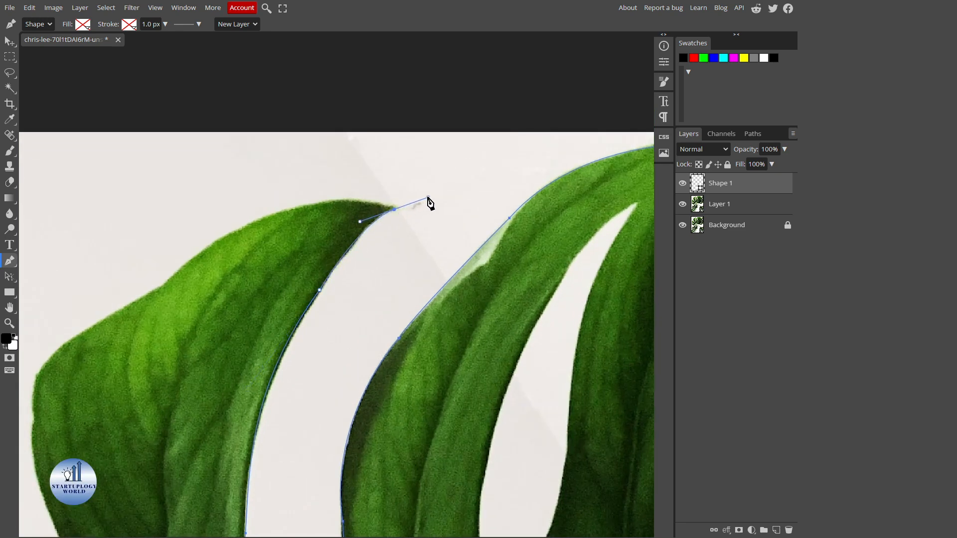
left_click(394, 209, "alt")
Trace the lobe's upper edge from its tip to the shallow dip with two curved points, removing each one's outgoing handle.
left_click_drag(272, 216, 200, 243)
left_click_drag(313, 210, 384, 182)
left_click(343, 189, "alt")
left_click_drag(236, 256, 172, 319)
left_click(236, 257, "alt")
Continue the path around the lobe's outer left corner and down its left side, ending with a point without outgoing handle.
left_click_drag(224, 305, 358, 187)
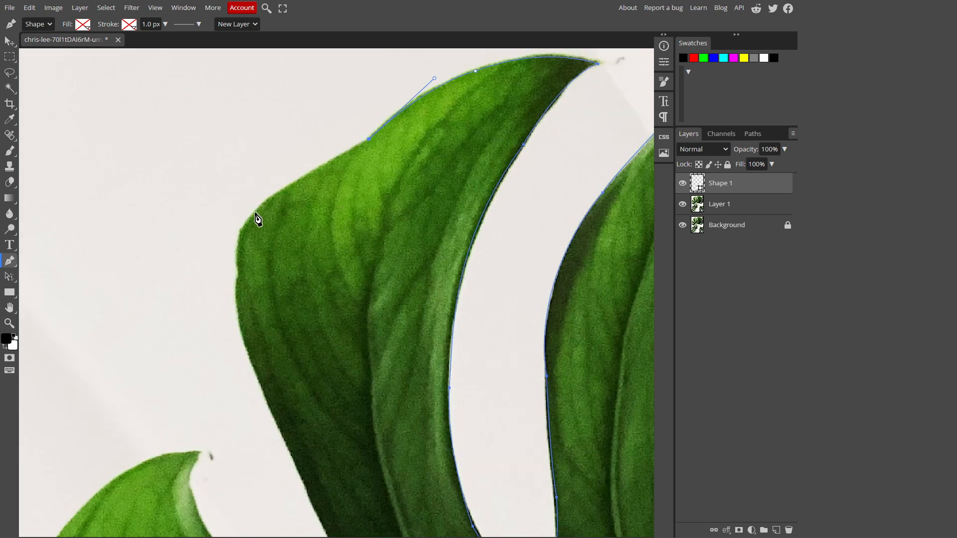
left_click(278, 192)
left_click_drag(238, 270, 248, 328)
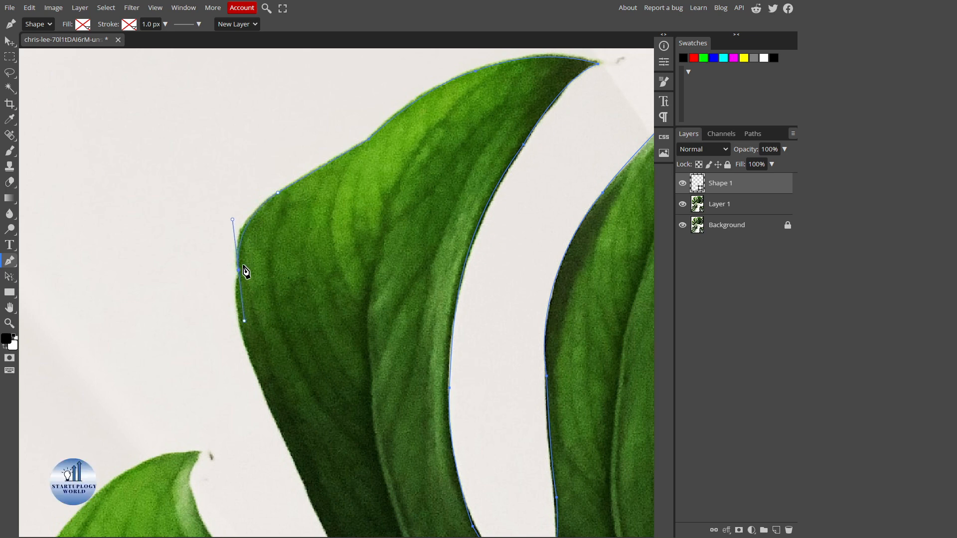
scroll(238, 273, "down", 3)
left_click_drag(276, 268, 313, 344)
left_click(276, 268, "alt")
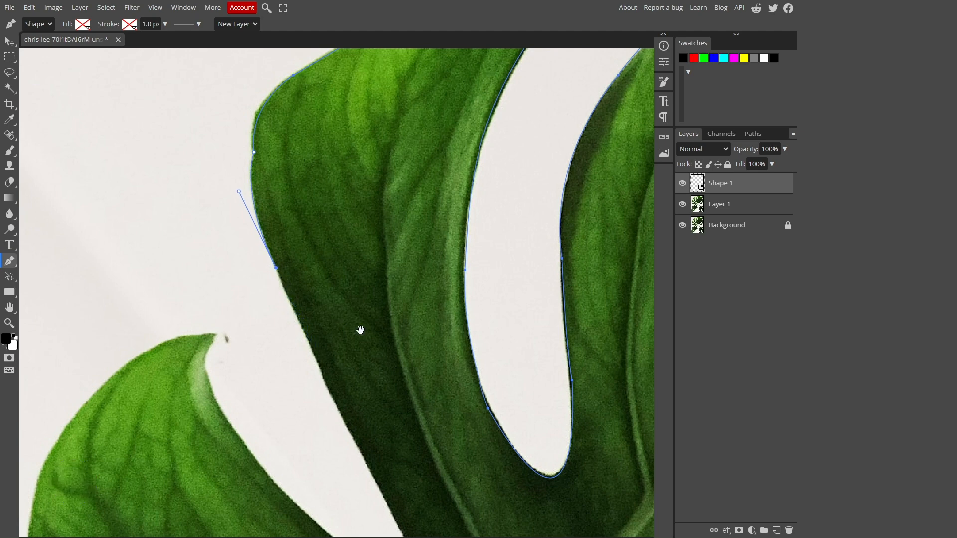
Extend the path down the dark lobe's left edge to just above the next gap's narrow end, replacing a misplaced point.
scroll(341, 248, "down", 3)
left_click_drag(352, 310, 369, 332)
key("ctrl+z")
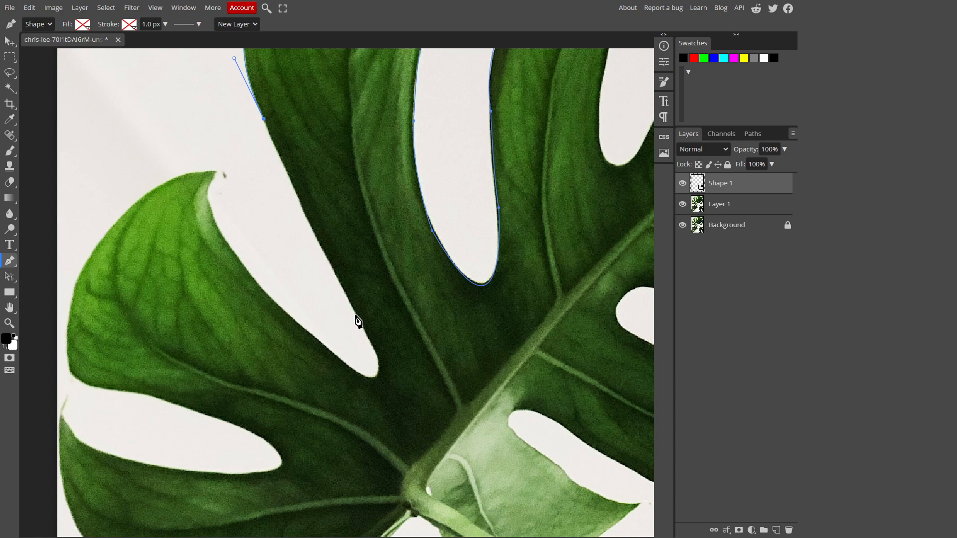
left_click_drag(357, 316, 209, 221)
left_click(356, 316, "alt")
Carry the path around the narrow gap's end and up its left edge to the tip of the light green lobe.
left_click(297, 299, "alt")
left_click(227, 254)
left_click(203, 220)
left_click_drag(213, 203, 253, 268)
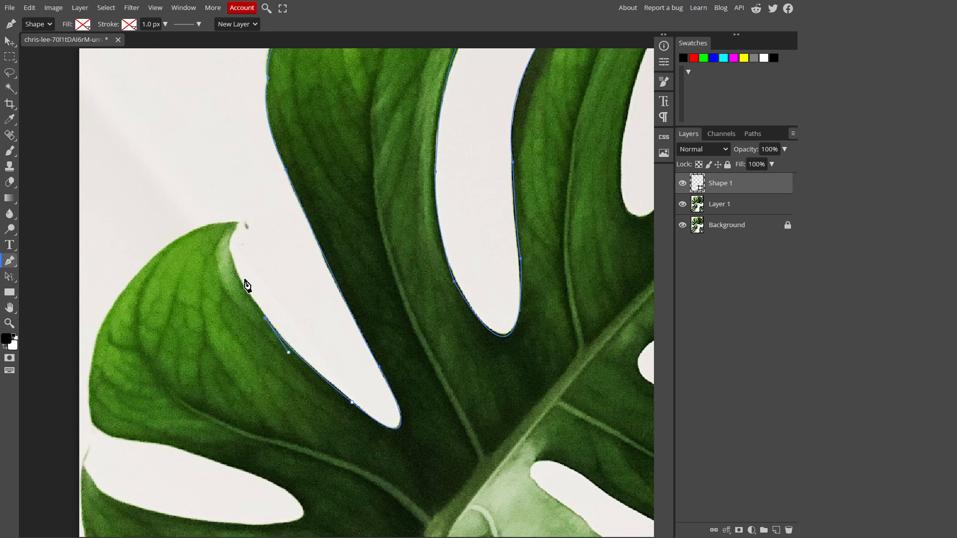
left_click_drag(238, 224, 266, 200)
left_click(239, 226)
Trace the light green lobe's rounded outer edge from its tip downward with two curved points, removing their outgoing handles.
left_click_drag(168, 246, 116, 281)
left_click(170, 247, "alt")
left_click_drag(183, 311, 331, 184)
left_click_drag(238, 274, 240, 375)
left_click(238, 273, "alt")
Curve the path around the lobe's lower corner and through the horizontal gap's upper edge and rounded end, removing outgoing handles.
left_click_drag(288, 314, 348, 316)
left_click(288, 315, "alt")
left_click_drag(408, 350, 452, 333)
left_click(409, 350, "alt")
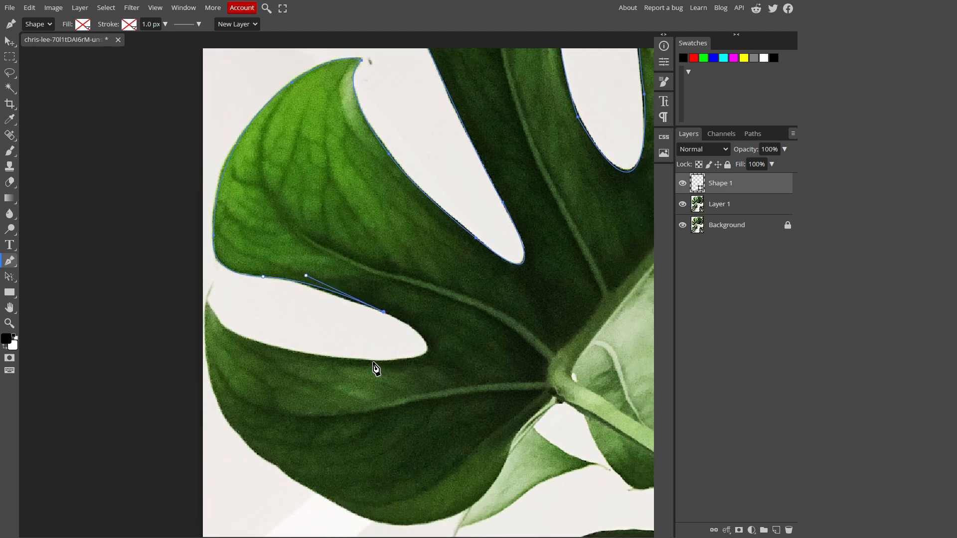
left_click_drag(373, 361, 257, 361)
left_click(374, 361, "alt")
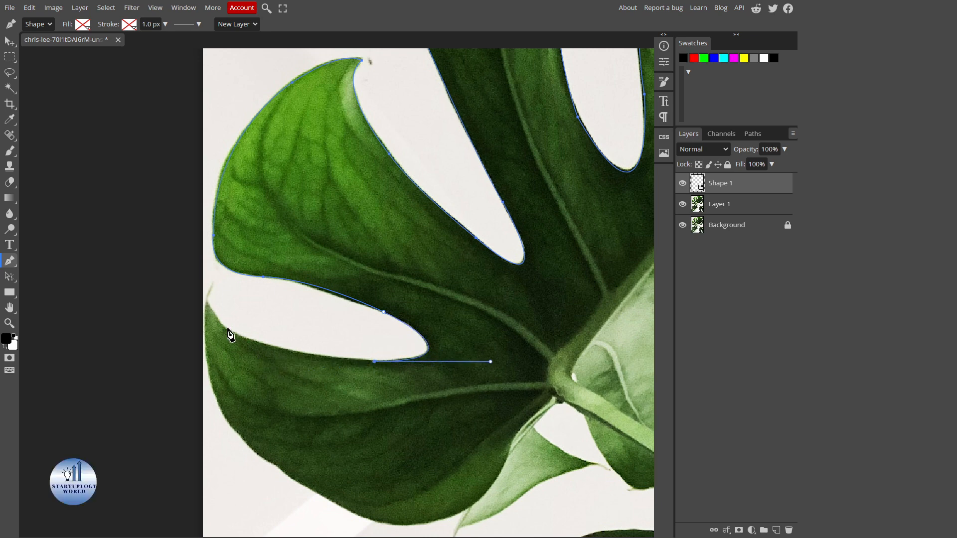
Trace the horizontal gap's lower edge back to the lowest lobe's pointed tip, refining the curve near the tip.
left_click_drag(221, 322, 214, 296)
left_click_drag(342, 316, 424, 315)
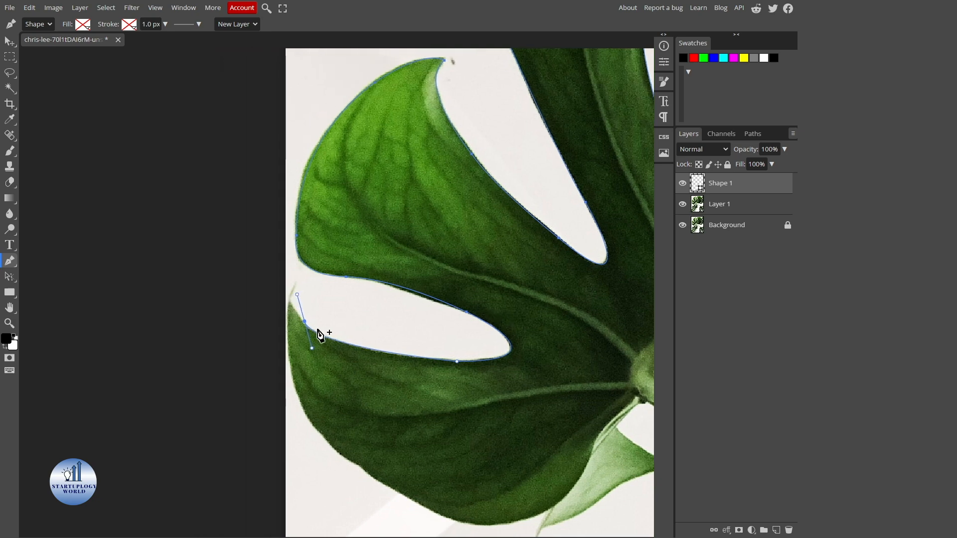
scroll(307, 323, "up", 5)
left_click(300, 316)
left_click_drag(318, 382, 328, 381)
left_click_drag(270, 264, 271, 252)
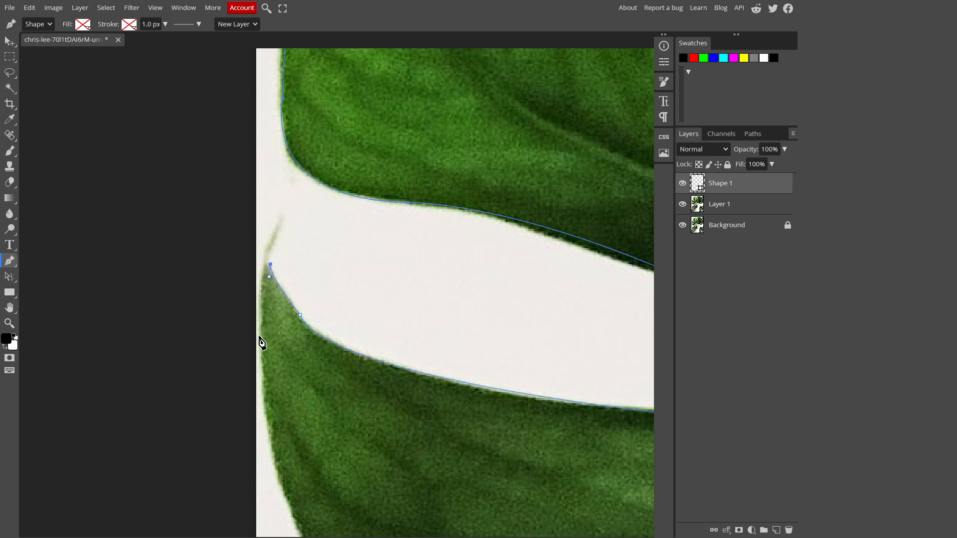
Trace down the lowest lobe's outer left edge with long curved points, ending with a point without outgoing handle.
left_click_drag(262, 366, 270, 481)
scroll(322, 317, "down", 6)
scroll(321, 226, "down", 4)
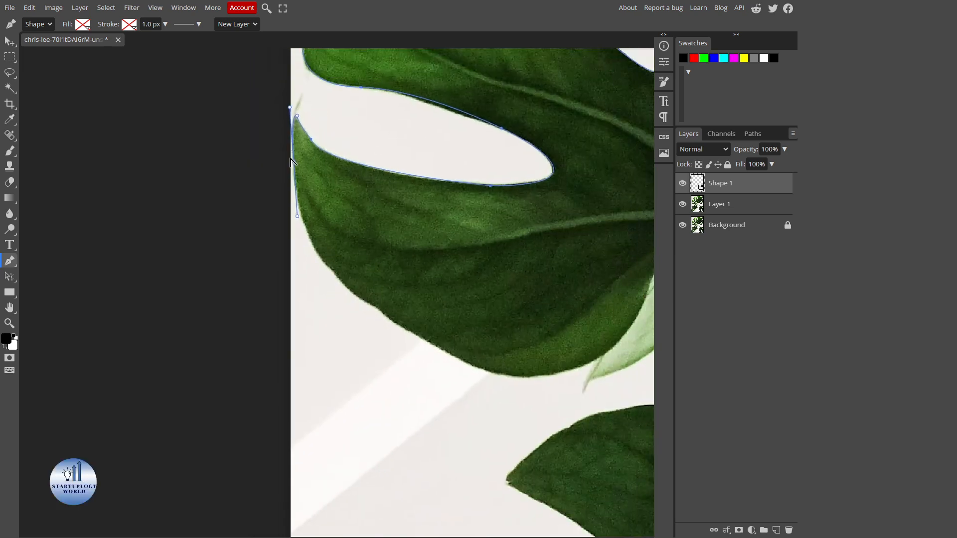
left_click_drag(380, 311, 476, 364)
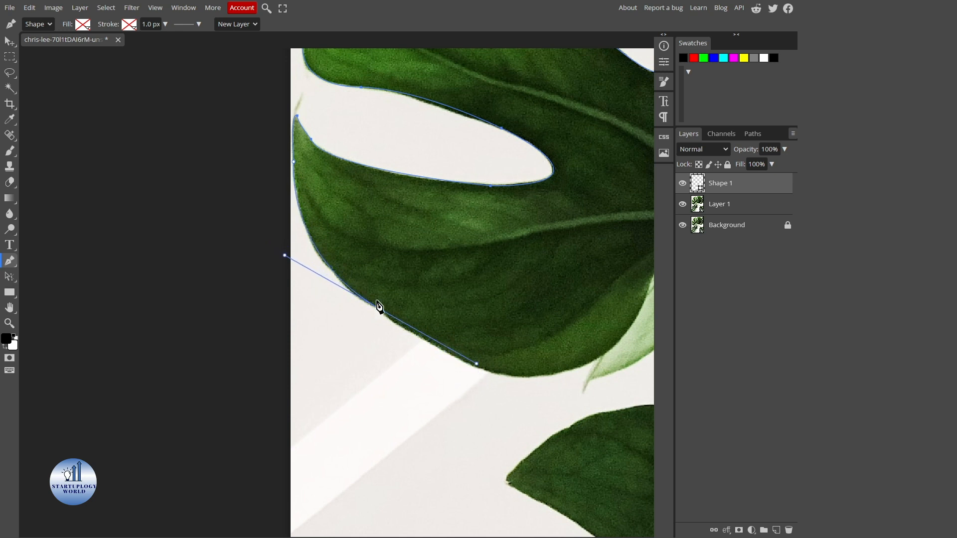
left_click(381, 310, "alt")
Curve the path along the lowest lobe's bottom edge to where the pale green leaf emerges.
left_click_drag(455, 330, 349, 265)
left_click_drag(385, 309, 450, 331)
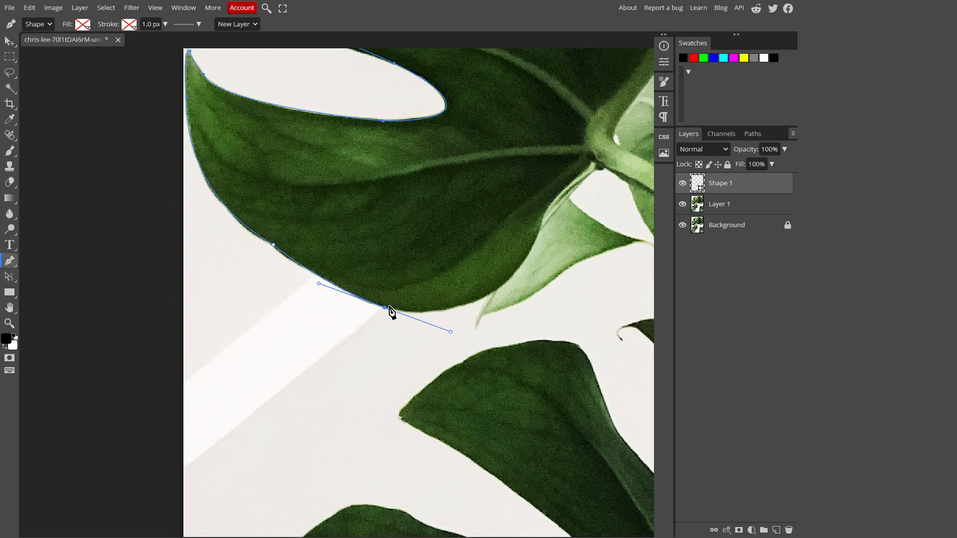
scroll(487, 267, "right", 3)
left_click_drag(416, 294, 485, 262)
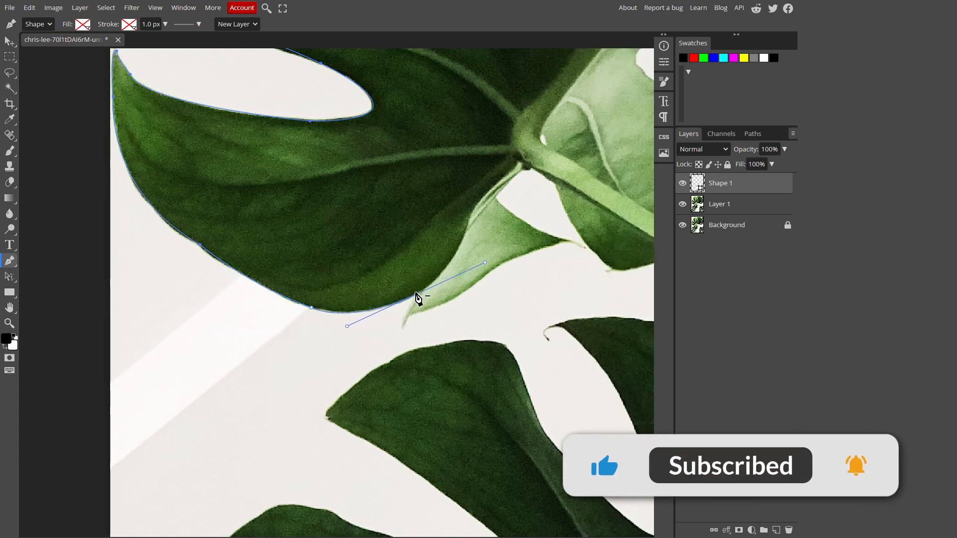
Outline the pale leaf's thin lower tip and the start of its lower edge with closely spaced points.
left_click(403, 328)
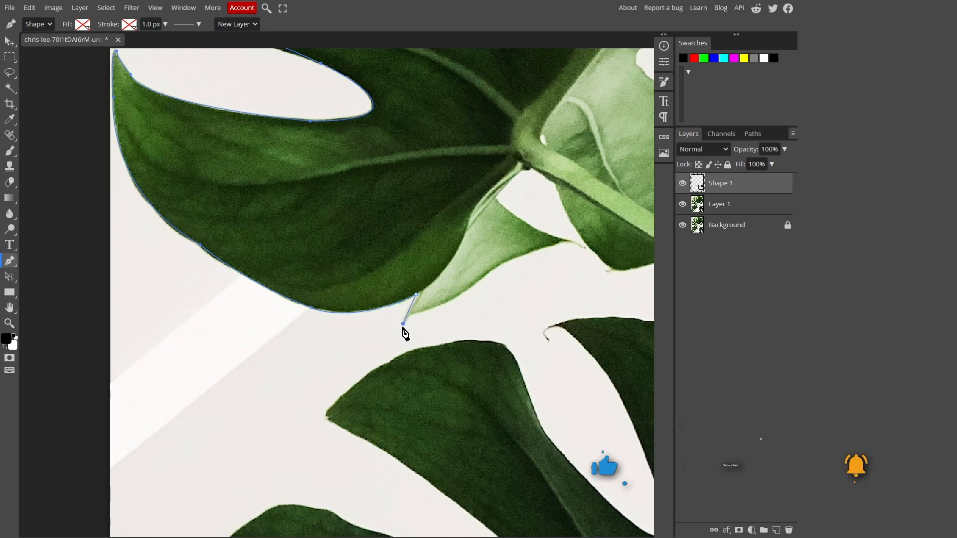
scroll(411, 324, "up", 3)
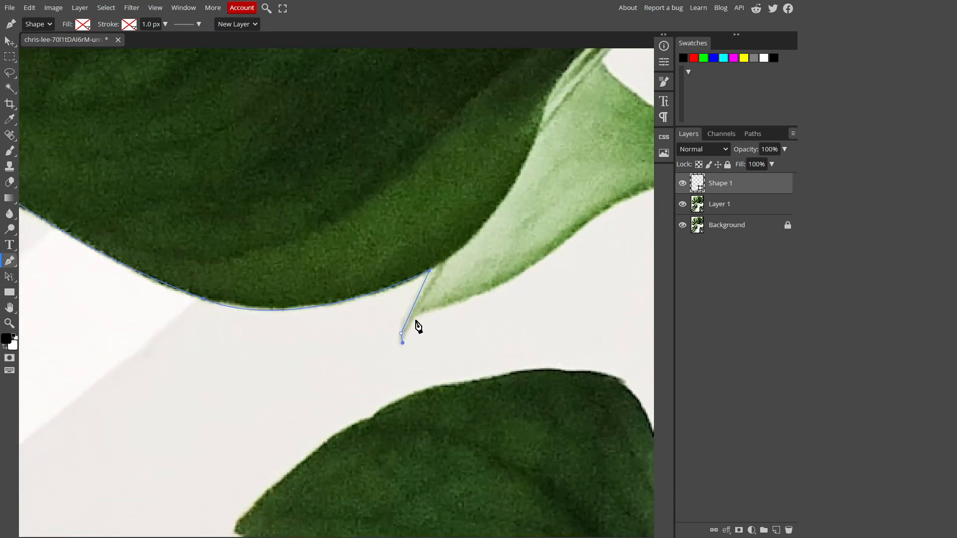
left_click(417, 321)
left_click(430, 308)
left_click(450, 303)
left_click(467, 299)
Continue the path along the pale leaf's lower edge to its pointed right tip, undoing the misplaced points.
left_click_drag(467, 251, 301, 281)
scroll(318, 285, "down", 3)
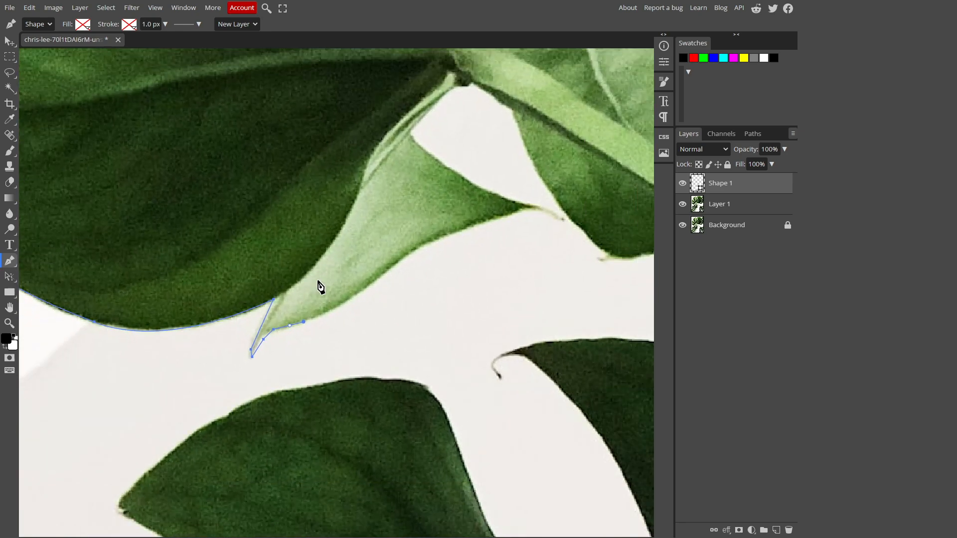
key("ctrl+z")
key("ctrl+z")
left_click_drag(392, 232, 455, 255)
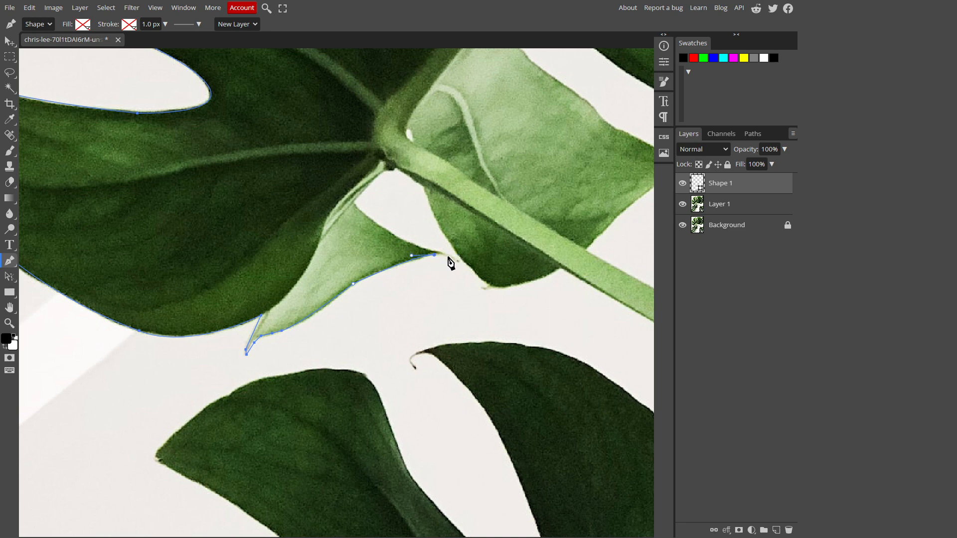
Trace back along the pale leaf's upper edge and around the white opening to its top beneath the stem.
left_click_drag(422, 248, 395, 245)
left_click_drag(356, 202, 406, 171)
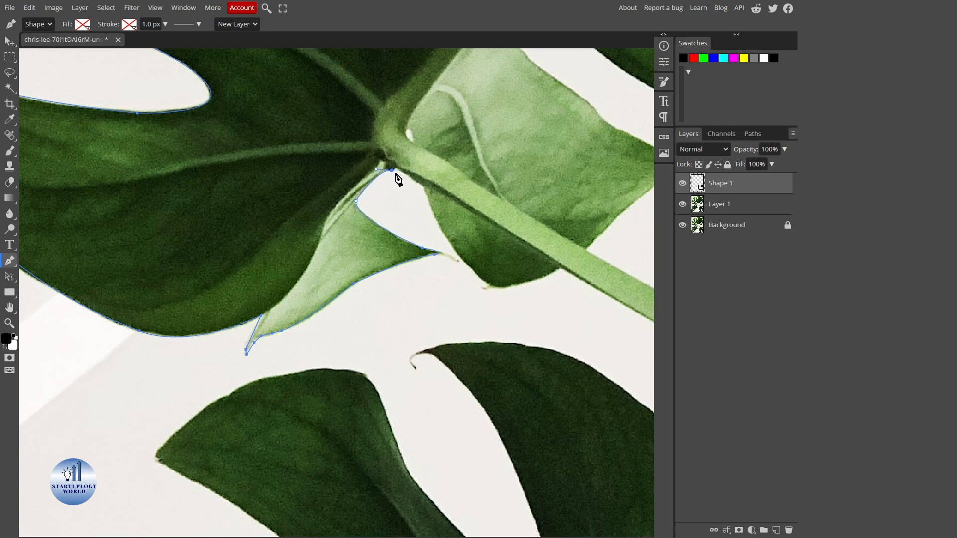
scroll(407, 181, "up", 2)
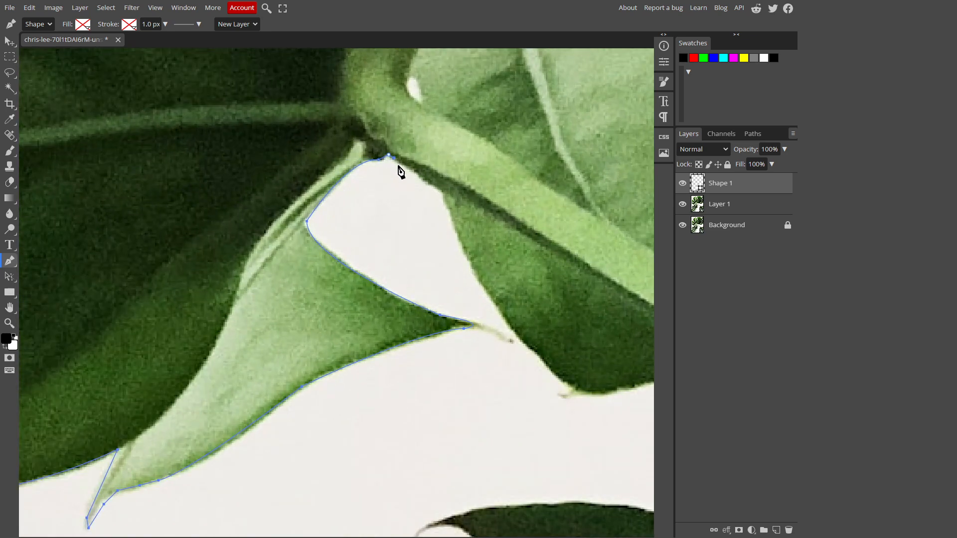
Trace down the white opening's right side and along the adjoining leaf's edge toward its lower tip.
left_click_drag(431, 186, 440, 195)
left_click_drag(492, 282, 304, 179)
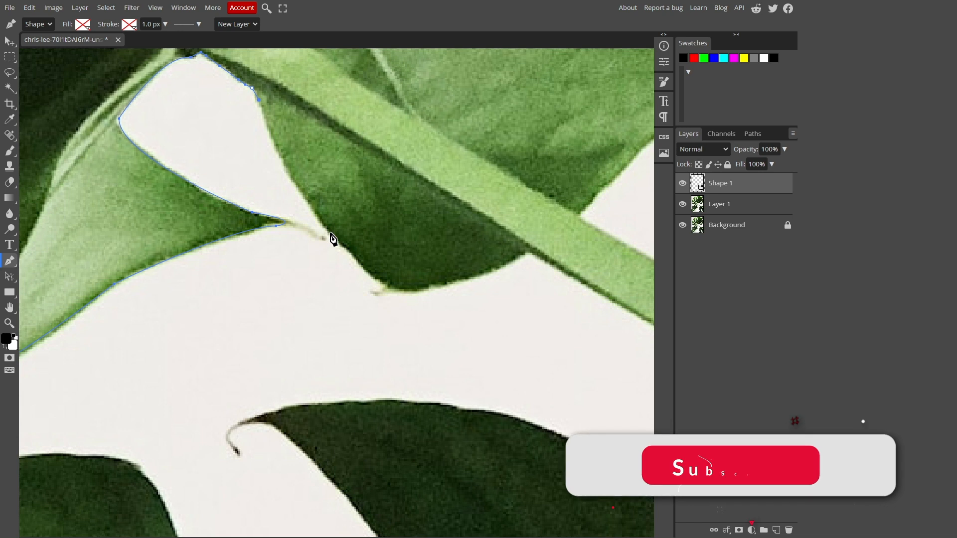
left_click_drag(339, 244, 382, 286)
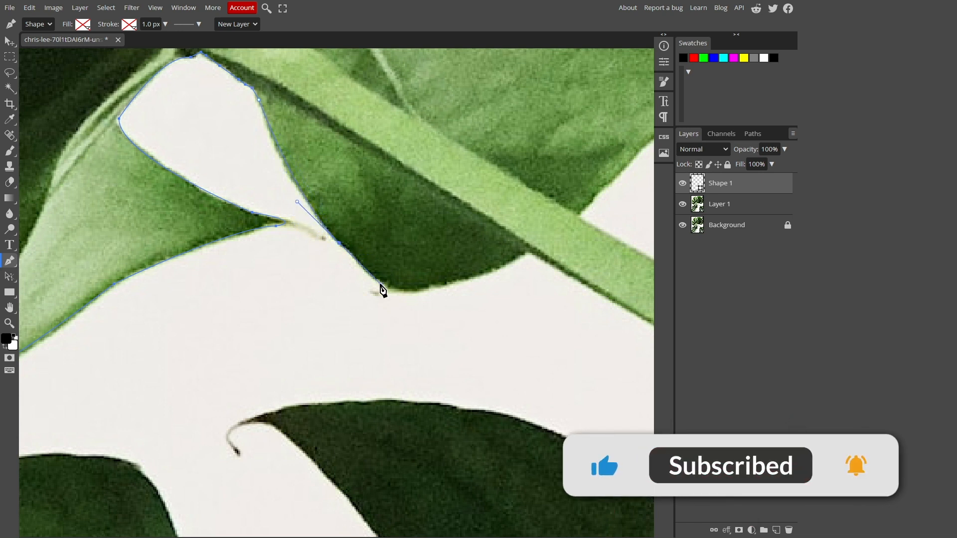
Curve the path along that leaf's bottom edge to the stem, and follow the stem's underside down to the dark leaf.
left_click_drag(528, 249, 616, 164)
mouse_move(501, 253)
left_mouse_down()
mouse_move(486, 256)
mouse_move(505, 248)
left_mouse_up()
scroll(504, 248, "down", 5)
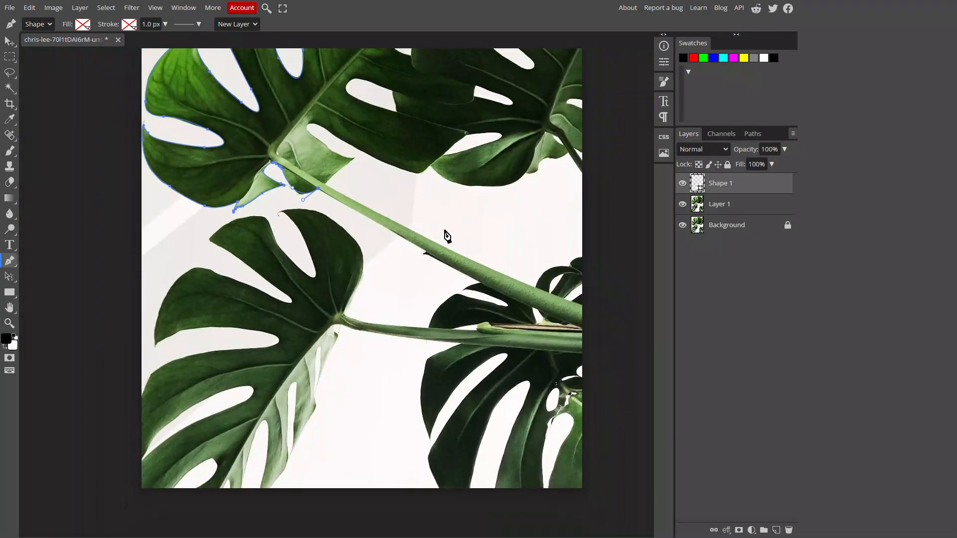
left_click_drag(445, 231, 347, 183)
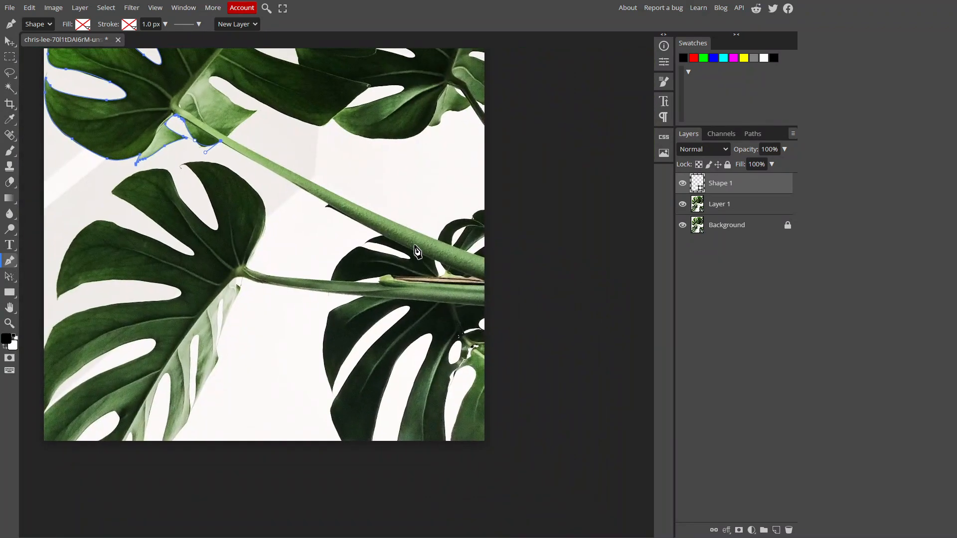
left_click(382, 235)
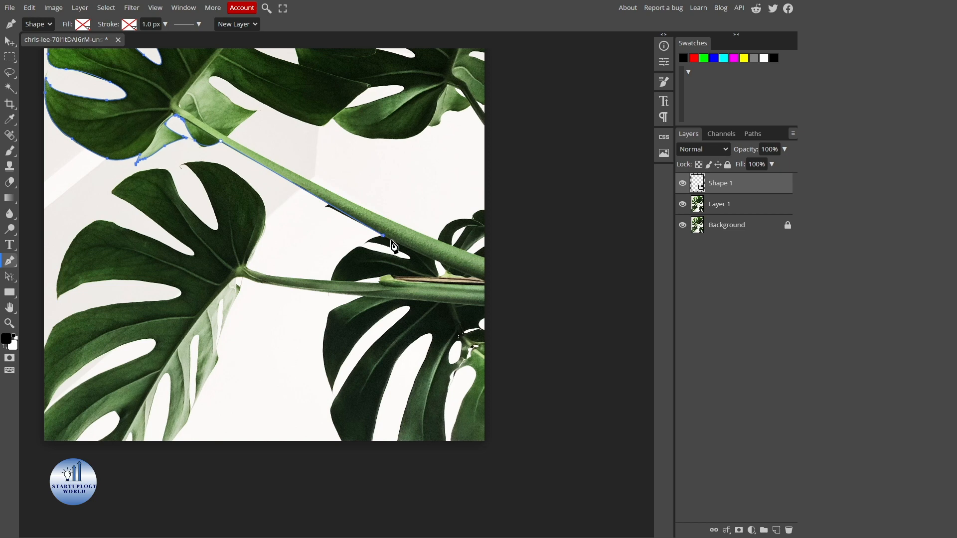
Trace the dark leaf's uppermost lobe and its narrow gap, rounding the gap's end onto the lower edge without an outgoing handle.
scroll(376, 248, "up", 2)
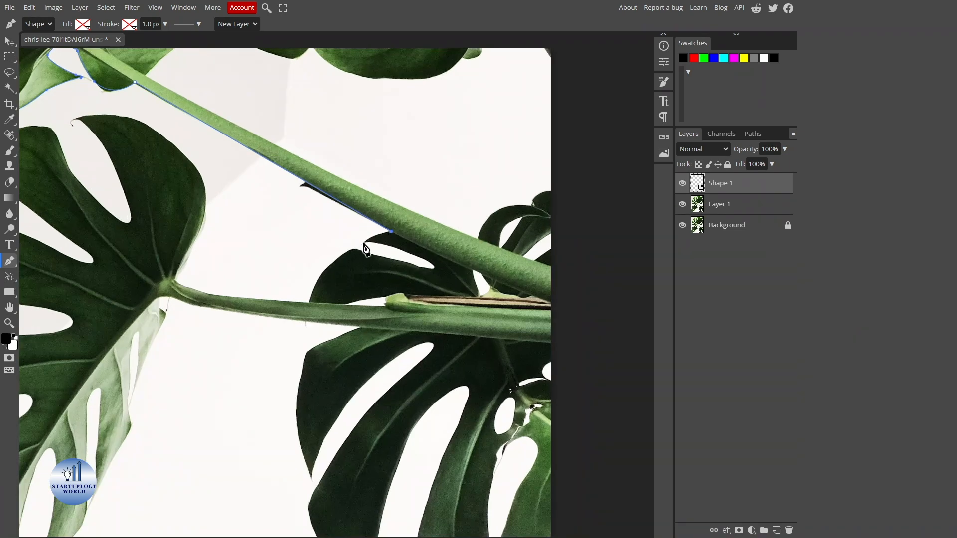
scroll(366, 248, "up", 2)
left_click_drag(366, 243, 351, 262)
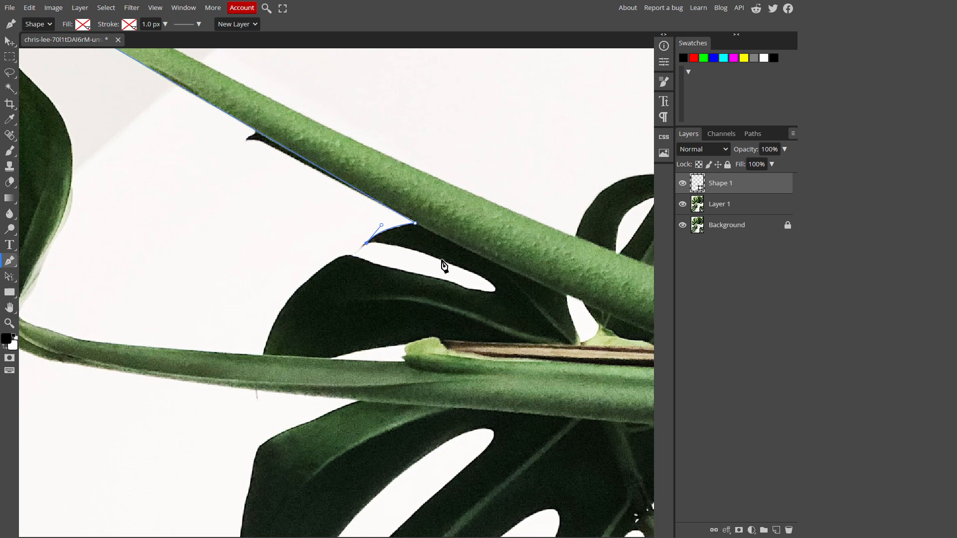
left_click(484, 279)
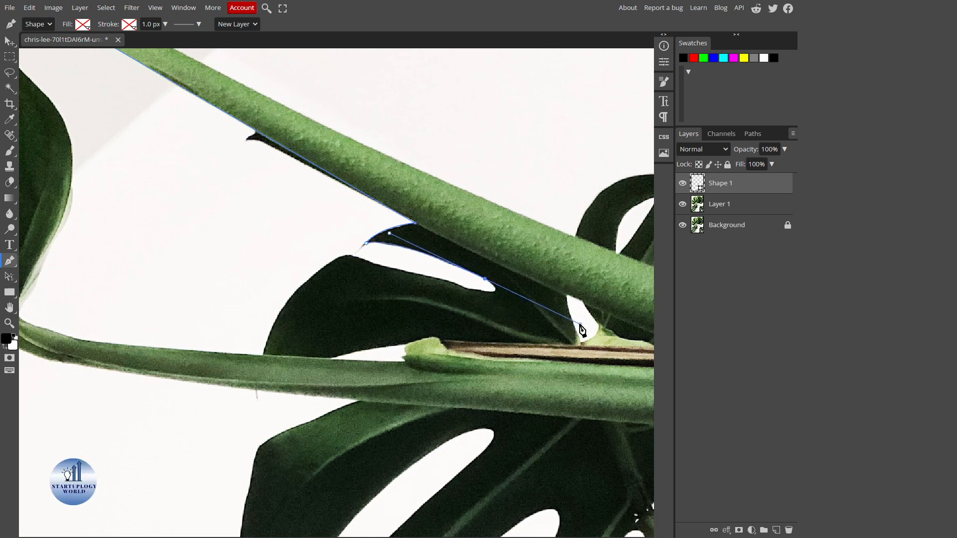
left_click_drag(463, 287, 406, 274)
left_click(463, 287, "alt")
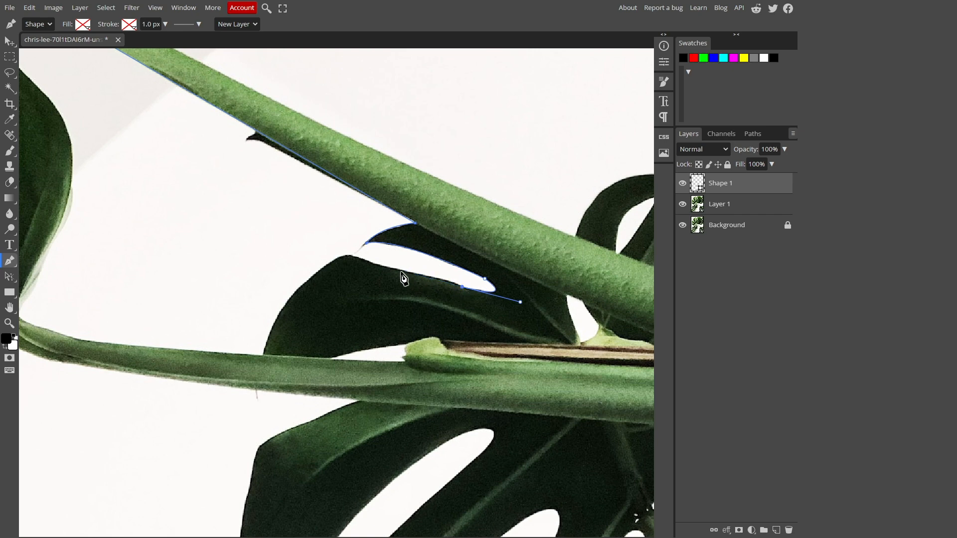
Trace the dark leaf's next lobe around its outer edge down to the horizontal stem, removing the last point's outgoing handle.
left_click(364, 261)
left_click_drag(297, 291, 298, 328)
left_click(298, 292, "alt")
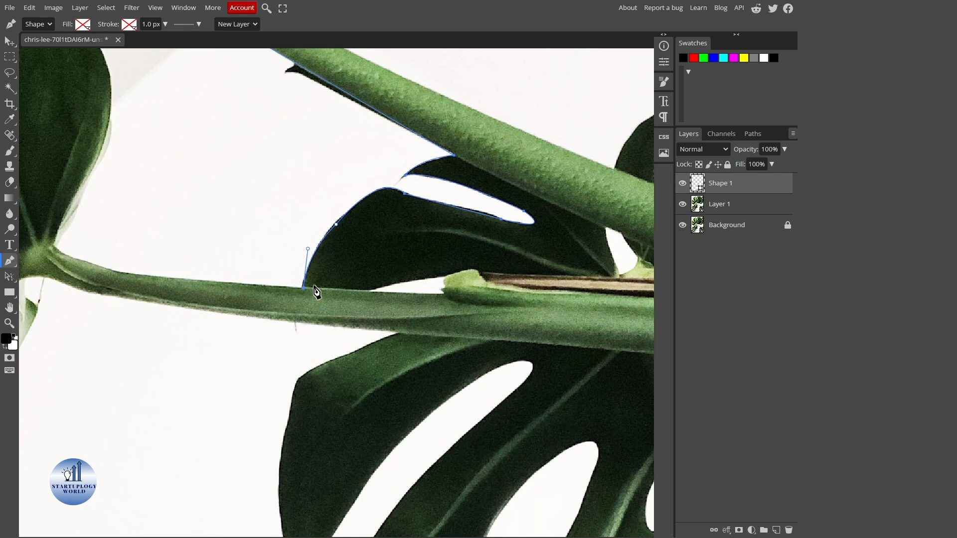
Trace the dark leaf's lower edge and the brown-topped stem's upper edge out just past the image's right border.
left_click(369, 292)
left_click_drag(448, 275, 312, 265)
scroll(497, 270, "down", 2)
scroll(498, 272, "down", 2)
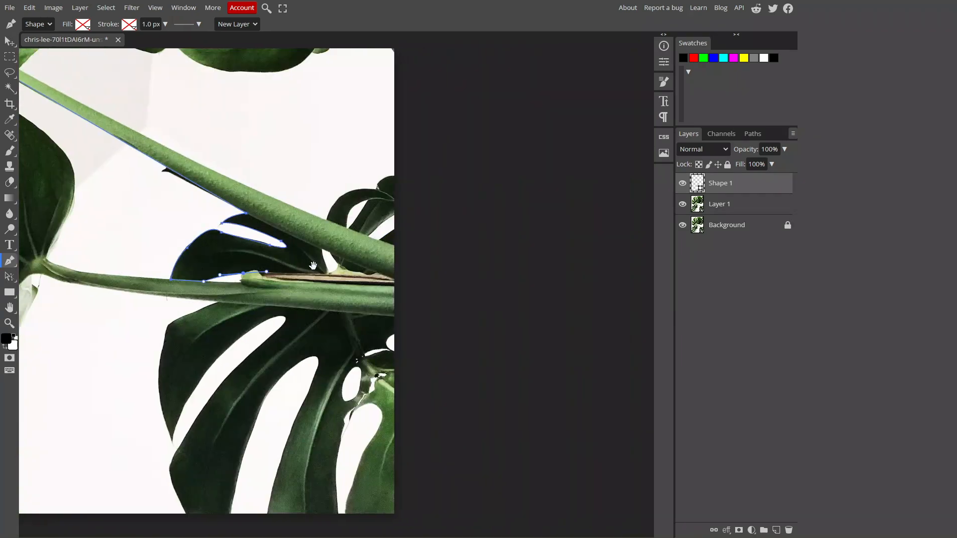
left_click(400, 278)
key("alt+Tab")
key("alt+Tab")
left_click_drag(284, 209, 336, 256)
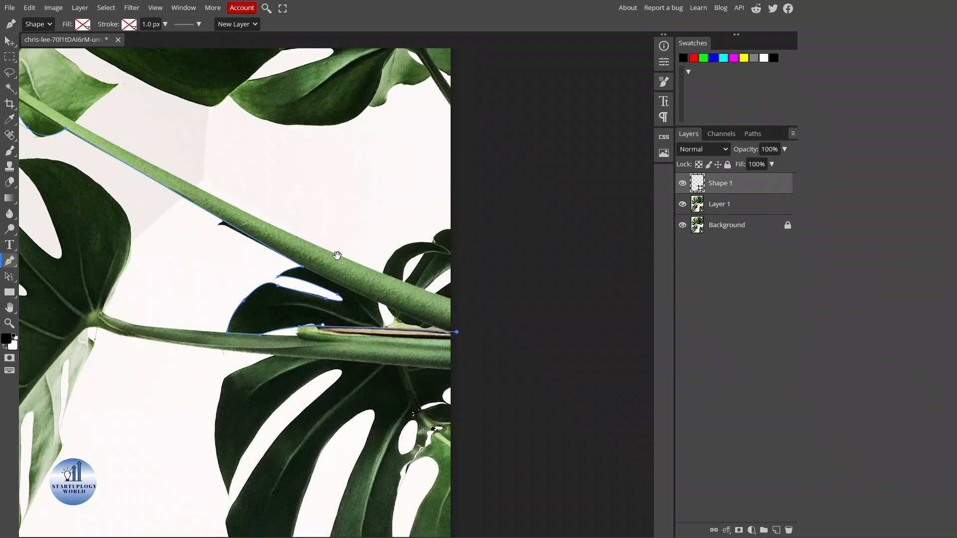
Carry the path up the image border and back along the thick diagonal stem's upper edge to the pale leaf.
left_click(450, 298)
left_click_drag(310, 246, 397, 292)
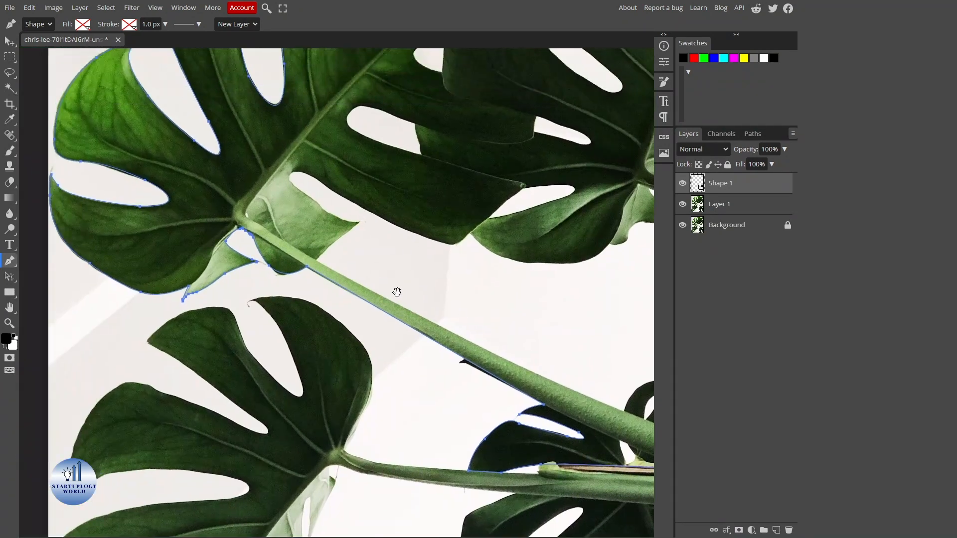
scroll(318, 268, "up", 3)
key("ctrl+z")
left_click_drag(473, 309, 280, 224)
scroll(202, 189, "down", 3)
scroll(487, 323, "up", 2)
left_click_drag(488, 323, 223, 232)
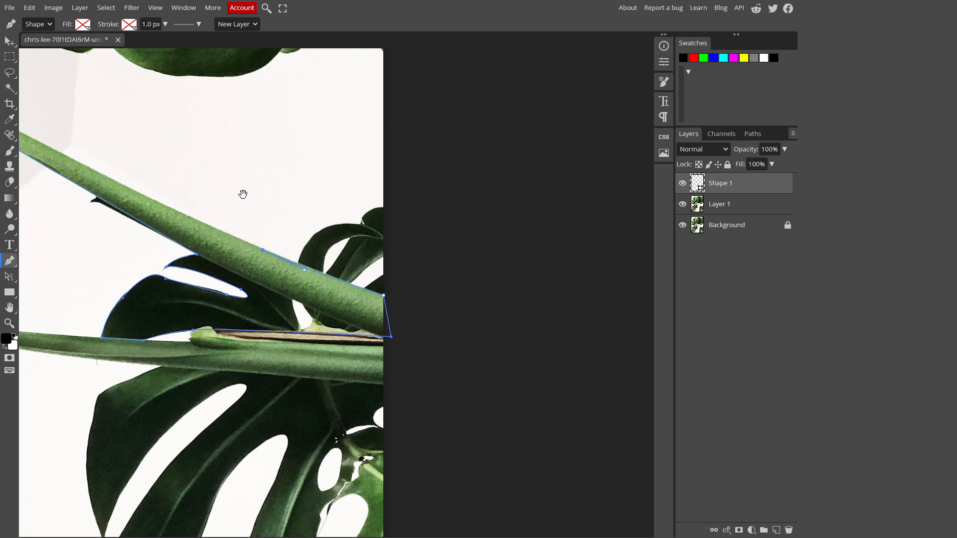
left_click_drag(241, 193, 416, 276)
left_click_drag(87, 157, 35, 118)
left_click_drag(137, 112, 271, 205)
scroll(234, 232, "up", 4)
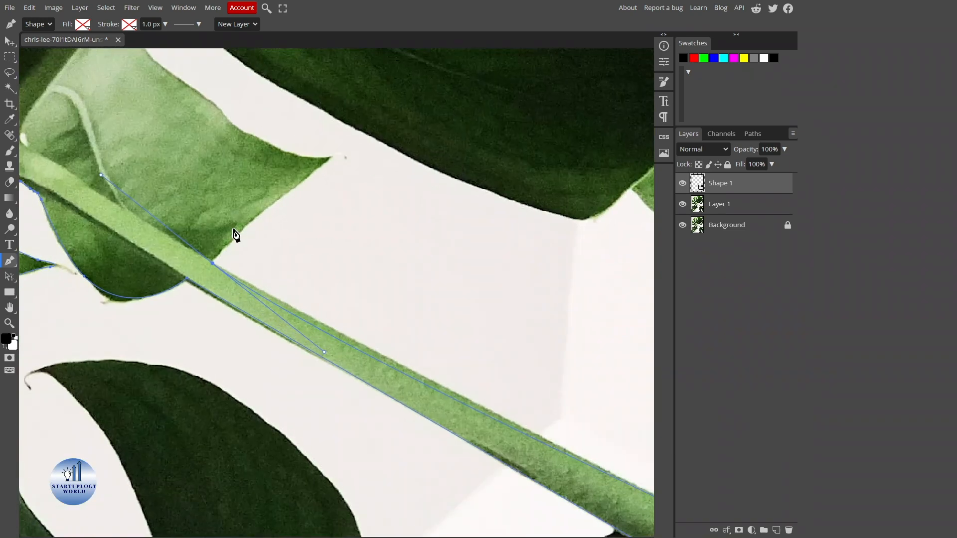
Trace the pale leaf's outer edge to its pointed tip and back along its upper edge into the white gap.
left_click_drag(329, 159, 386, 132)
left_click_drag(258, 145, 355, 266)
left_click(403, 236, "alt")
left_click(348, 222, "alt")
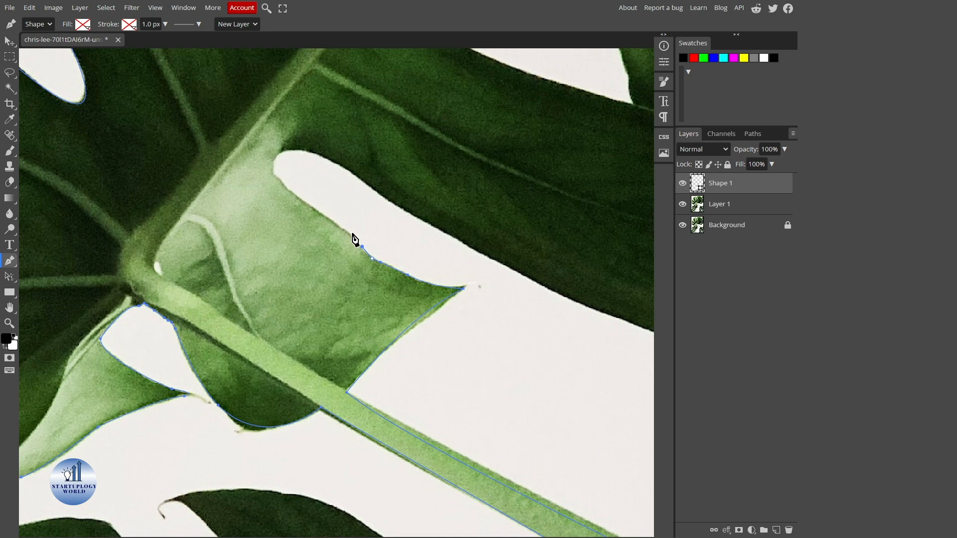
scroll(355, 239, "up", 2)
left_click(302, 195)
left_click(275, 183)
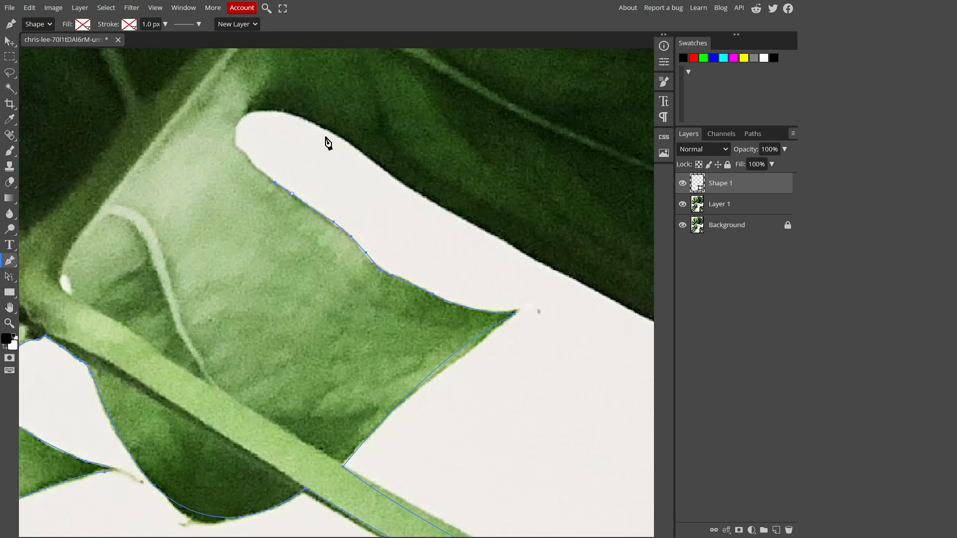
Round the white gap's inner end onto the large dark leaf's lower edge, without an outgoing handle on the end point.
left_click_drag(330, 133, 521, 201)
key("ctrl+z")
left_click(254, 164)
left_click_drag(289, 114, 398, 125)
key("ctrl+z")
left_click_drag(257, 122, 350, 126)
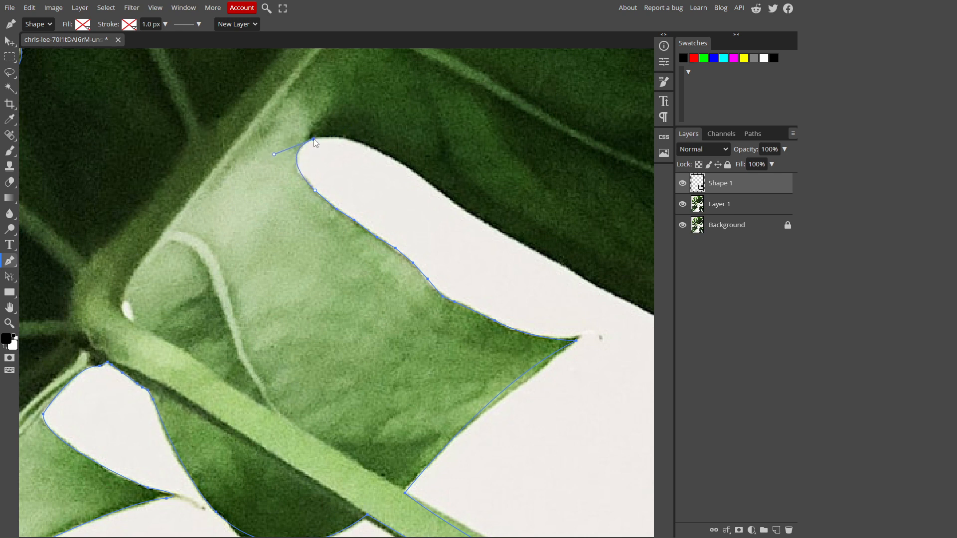
left_click_drag(314, 140, 313, 139)
left_click_drag(408, 167, 211, 156)
scroll(217, 162, "down", 4)
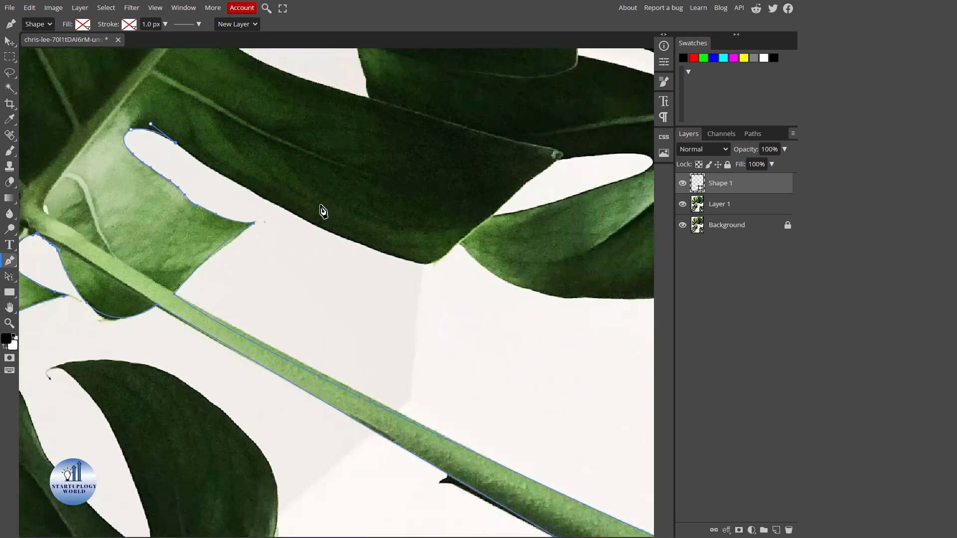
Trace the large dark leaf's lower edge around its tip to the neighbouring leaf, removing the last point's outgoing handle.
left_click_drag(336, 206, 375, 226)
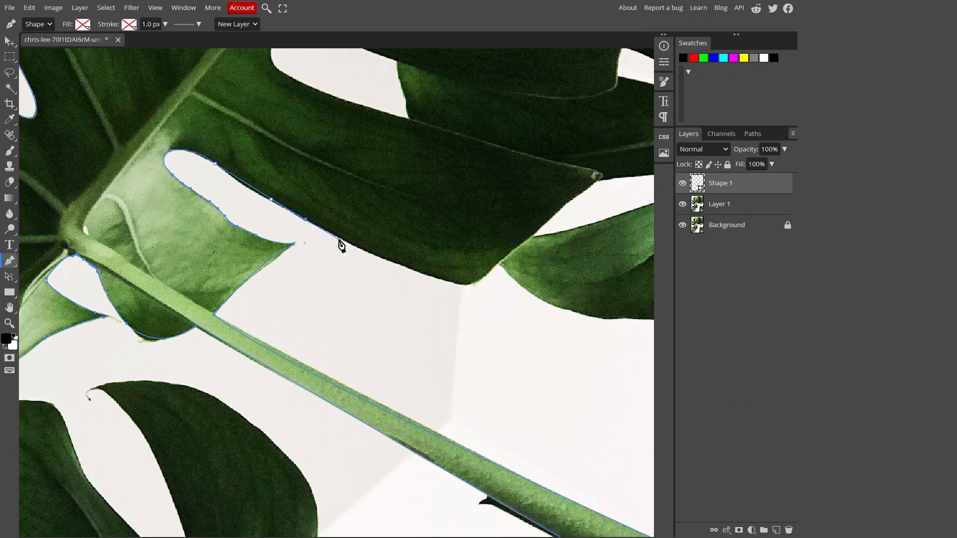
scroll(269, 200, "up", 2)
left_click_drag(282, 210, 293, 213)
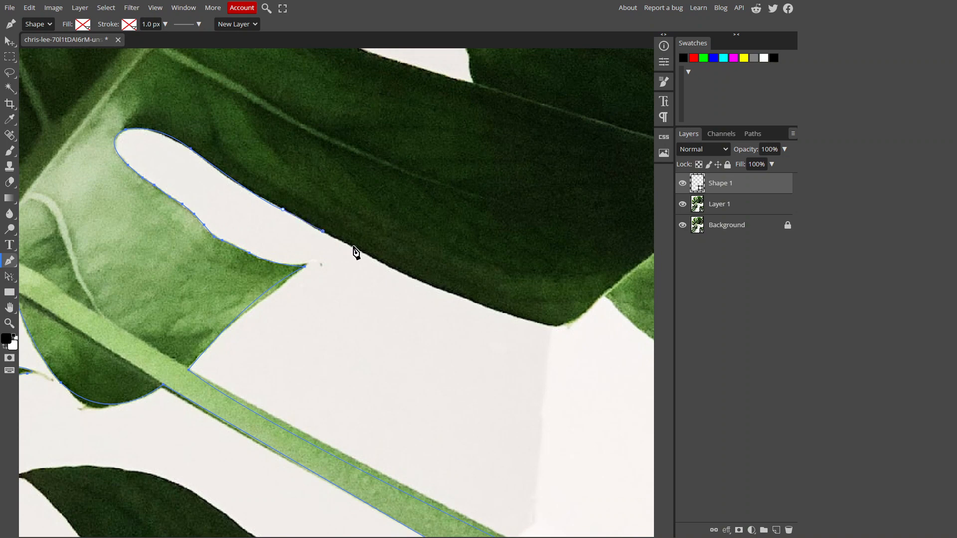
scroll(355, 253, "down", 3)
scroll(330, 247, "up", 2)
left_click_drag(415, 256, 455, 214)
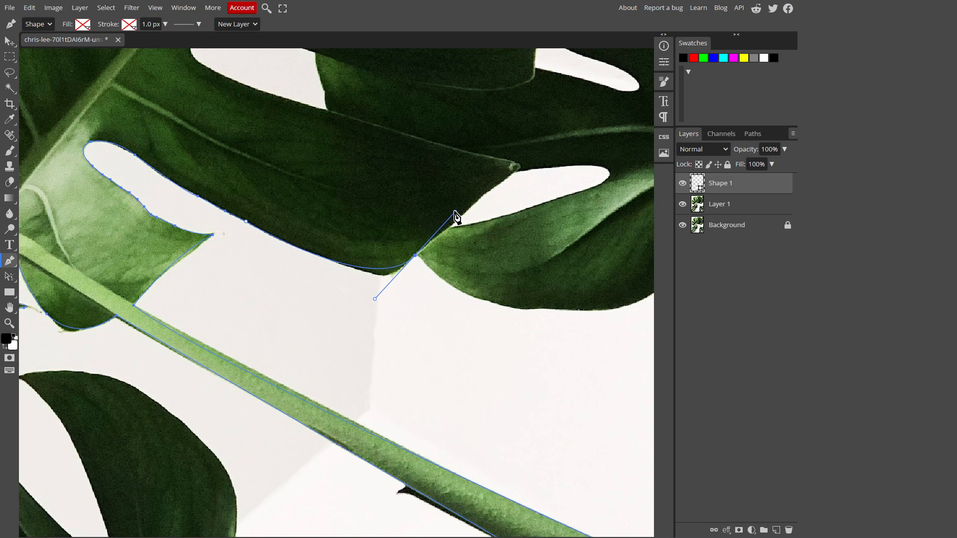
left_click_drag(375, 190, 284, 192)
left_click(324, 259, "alt")
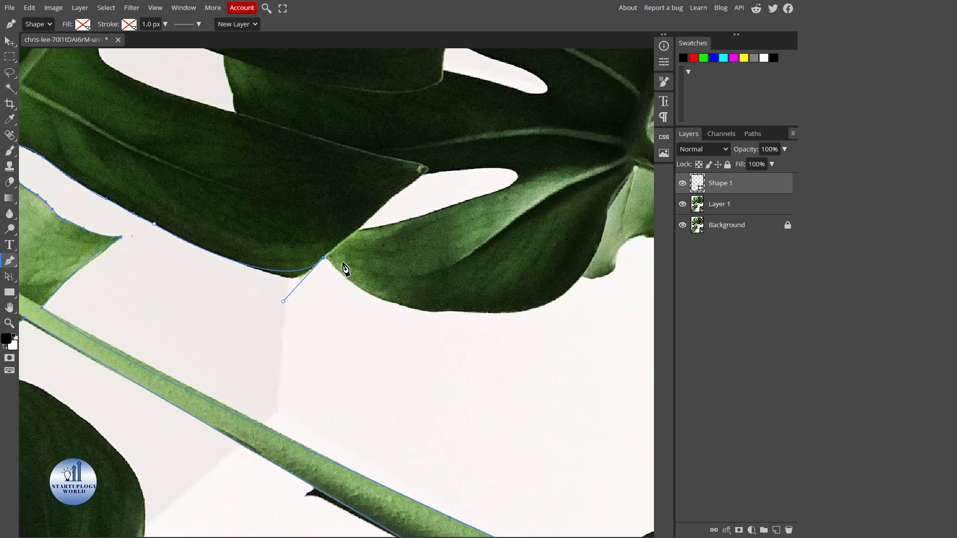
Trace the neighbouring leaf's lower edge from the corner with short segments and a curve fitted to its downward slope.
scroll(343, 263, "up", 2)
left_click_drag(379, 286, 224, 212)
scroll(231, 204, "down", 2)
left_click_drag(280, 166, 277, 198)
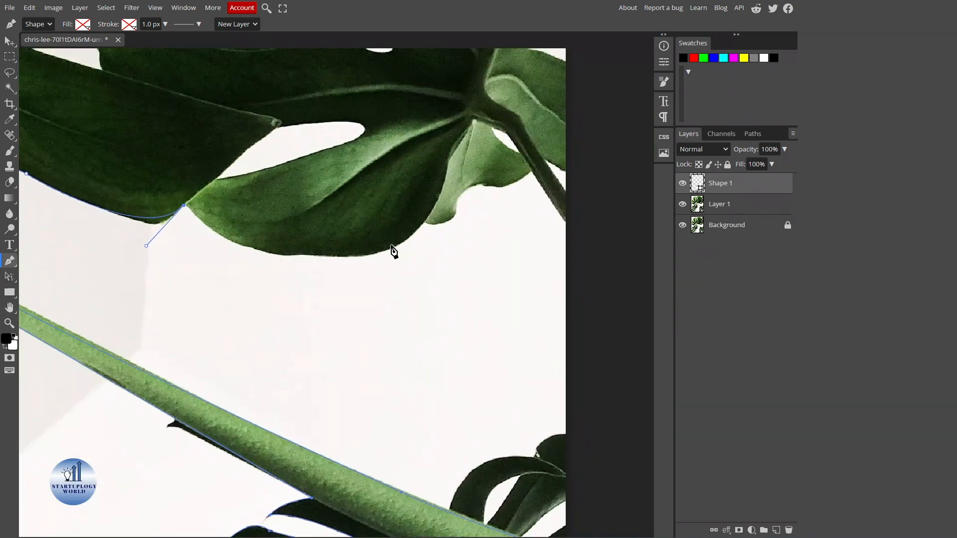
scroll(205, 234, "up", 2)
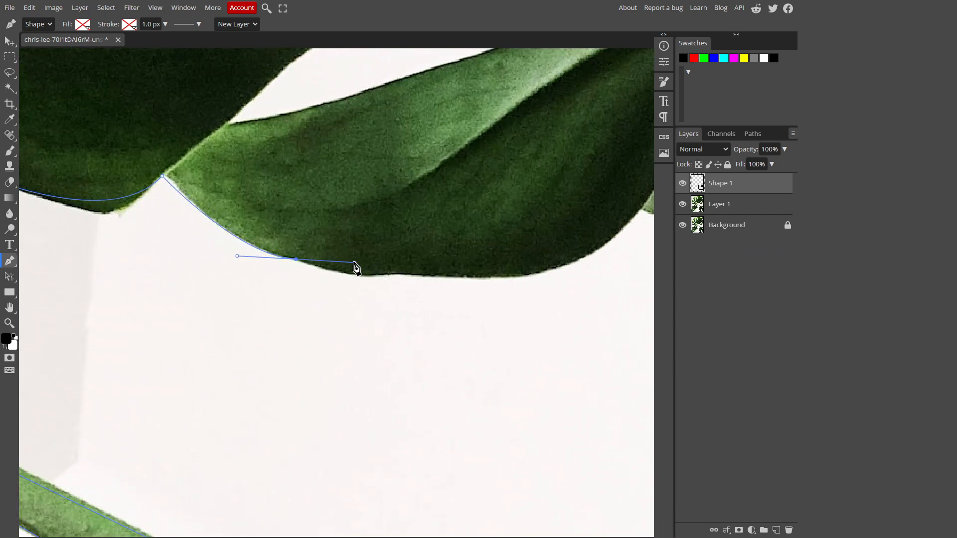
scroll(259, 246, "up", 1)
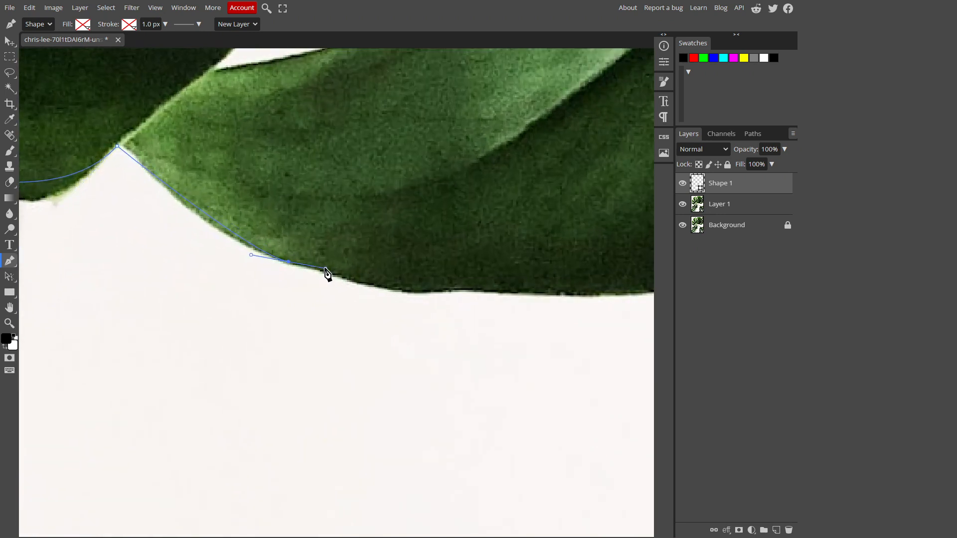
left_click_drag(128, 154, 156, 180)
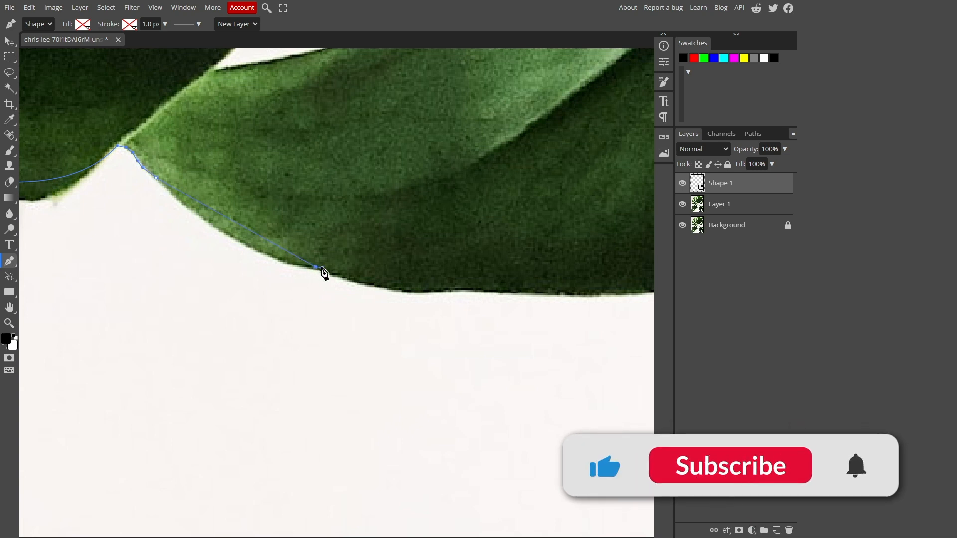
left_click_drag(316, 267, 386, 271)
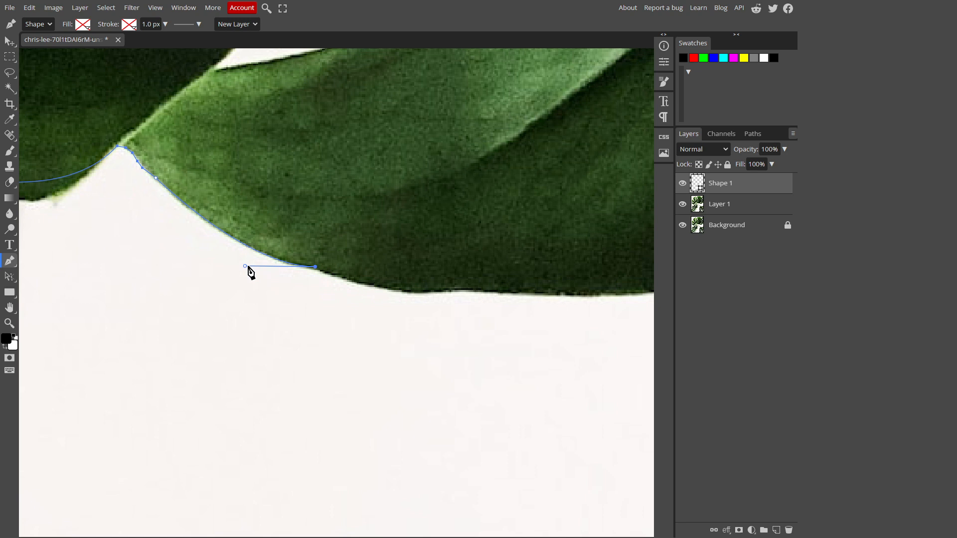
mouse_move(245, 267)
left_mouse_down()
mouse_move(237, 252)
mouse_move(235, 264)
left_mouse_up()
Follow that leaf's nearly flat bottom edge with short segments to where it starts curving upward.
left_click(331, 274)
key("ctrl+z")
left_click(324, 273)
left_click(354, 280)
left_click(386, 287)
scroll(273, 203, "down", 5)
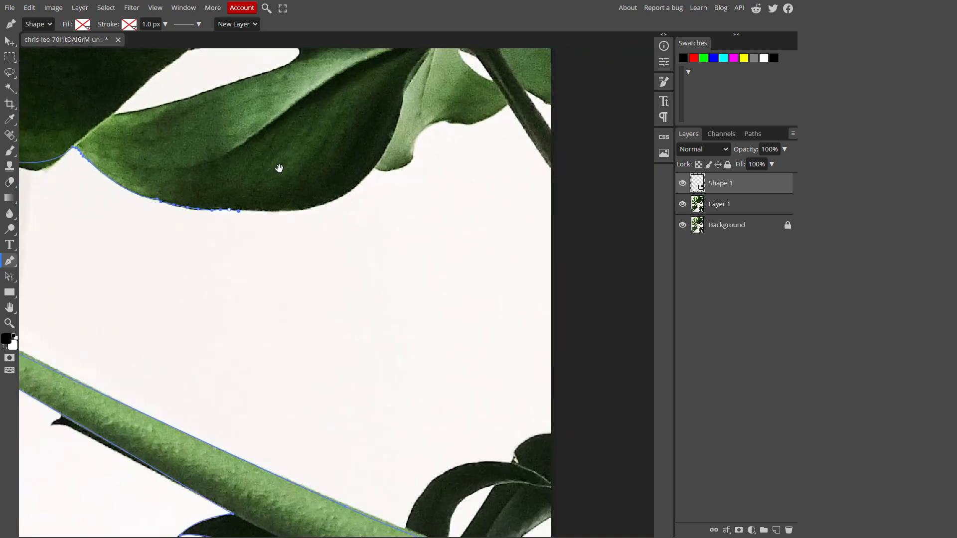
scroll(251, 286, "up", 2)
left_click(260, 282)
left_click(295, 285)
left_click(333, 283)
left_click(355, 275)
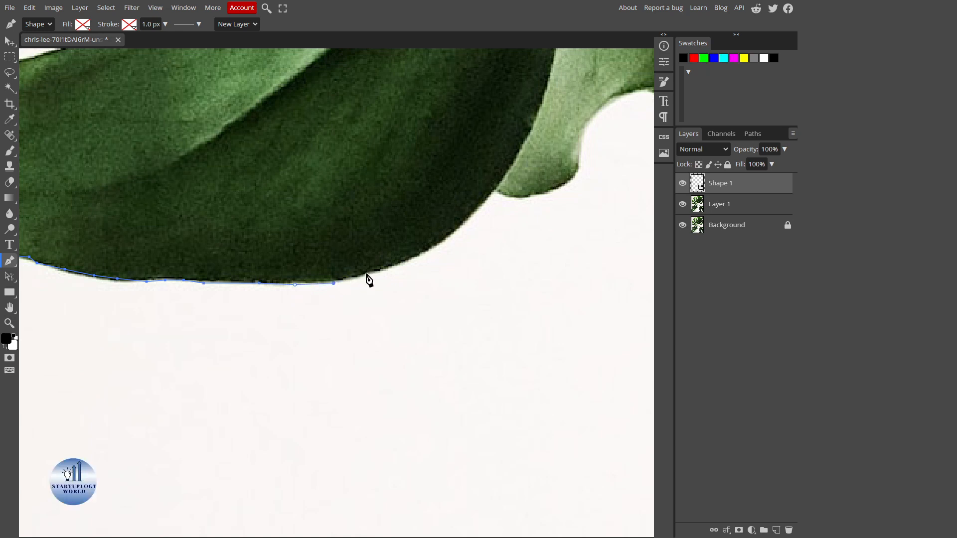
Curve the path up that leaf's side and around the small pale lobe and its notch, removing the last point's outgoing handle.
scroll(376, 288, "up", 3)
scroll(376, 288, "right", 3)
left_click_drag(367, 279, 410, 217)
left_click(454, 253)
key("ctrl+z")
key("ctrl+z")
left_click_drag(452, 257, 491, 210)
left_click_drag(525, 180, 601, 203)
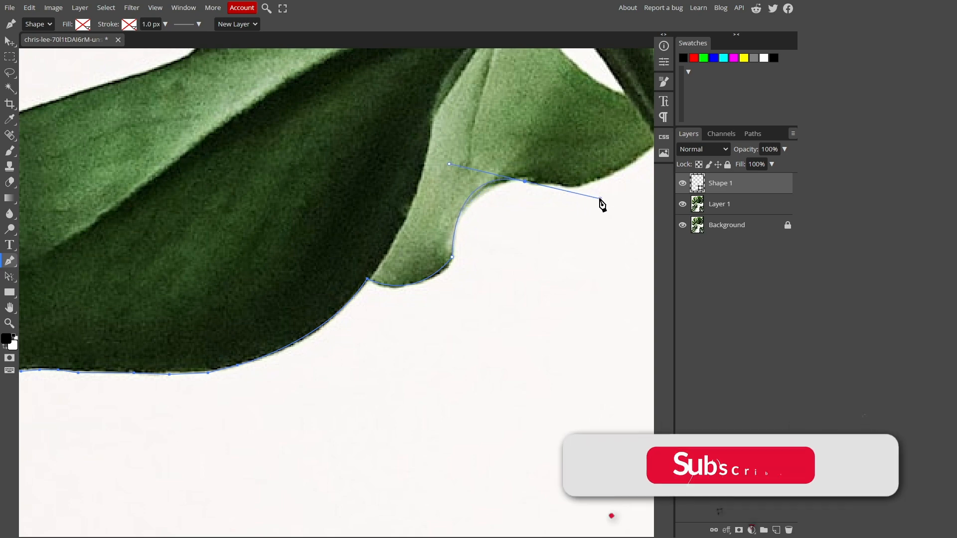
left_click(525, 182, "alt")
Trace the pale lobe's bottom edge to the thin dark stem, and outline both sides of the stem at the image border.
left_click_drag(595, 149, 331, 233)
left_click_drag(394, 228, 455, 165)
scroll(426, 261, "down", 10)
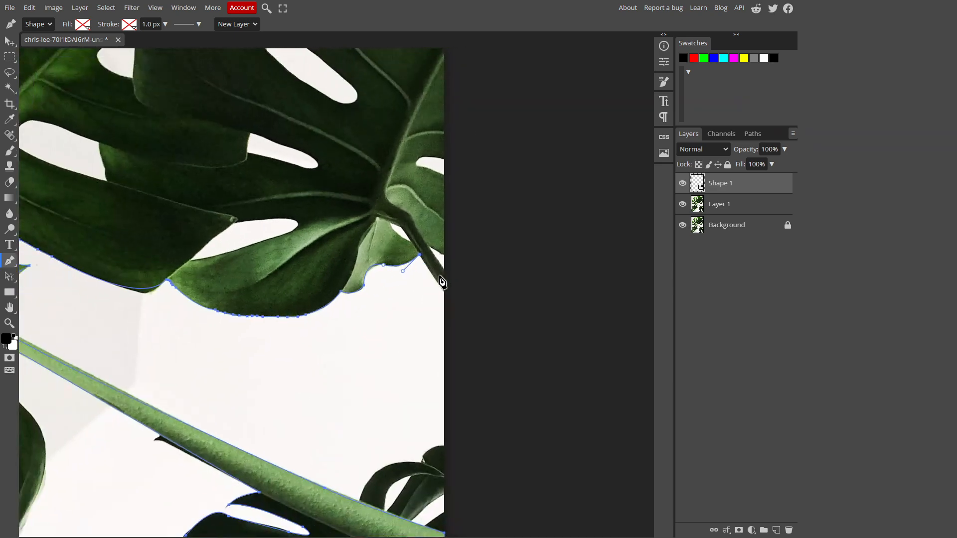
scroll(426, 259, "up", 7)
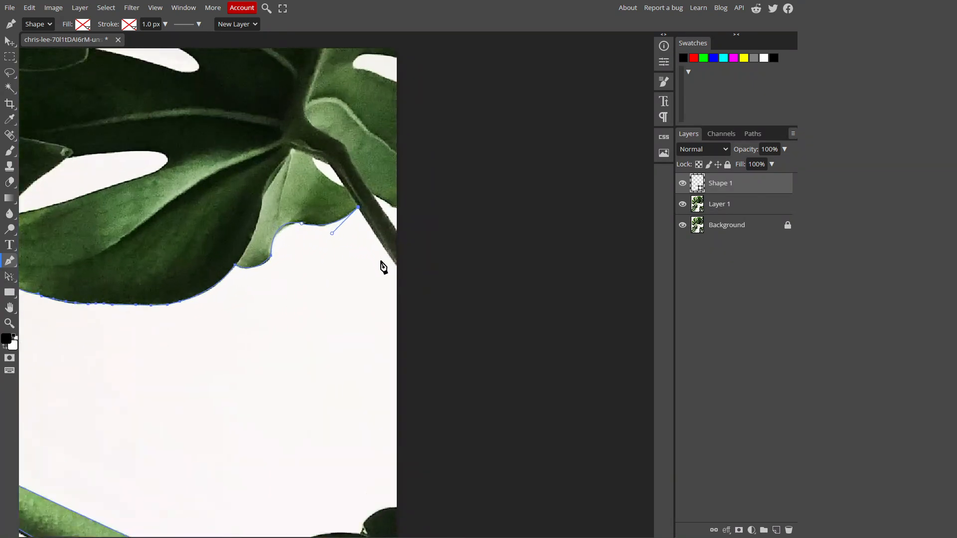
scroll(403, 254, "up", 3)
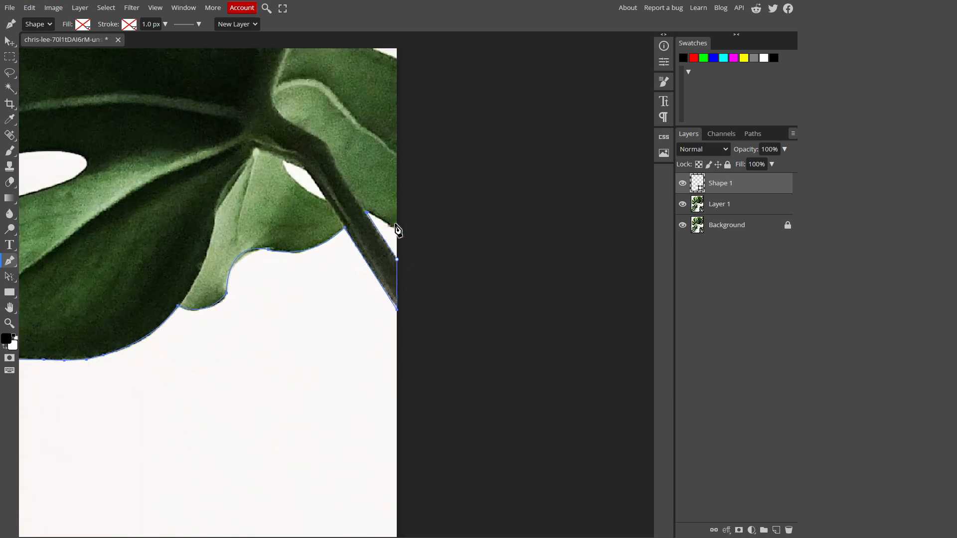
Take the path from the leaf's edge outside the image's right border and up to the small white gap.
left_click_drag(400, 232, 398, 303)
left_click(448, 266)
left_click(428, 191)
left_click(411, 179)
Trace around the small white gap's rounded end and along its upper edge out past the image border.
left_click_drag(352, 176, 342, 176)
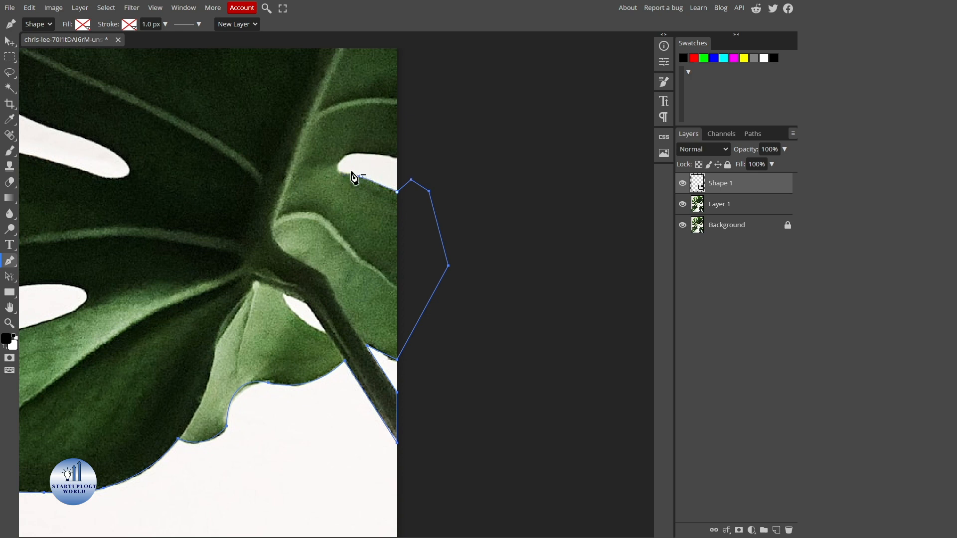
left_click_drag(352, 154, 387, 139)
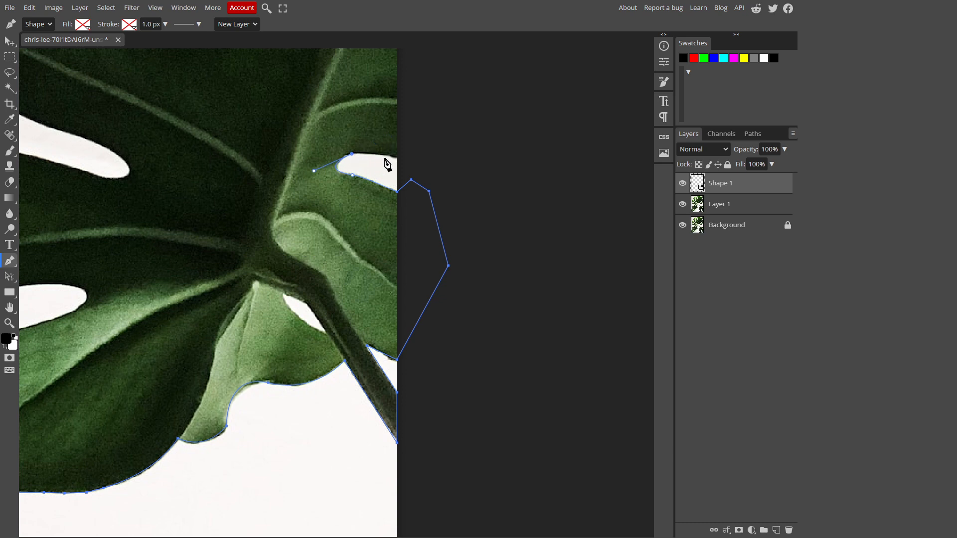
left_click_drag(394, 154, 419, 173)
Run the path up outside the image's right border, around its upper corner, and close it at the starting point.
scroll(420, 134, "up", 5)
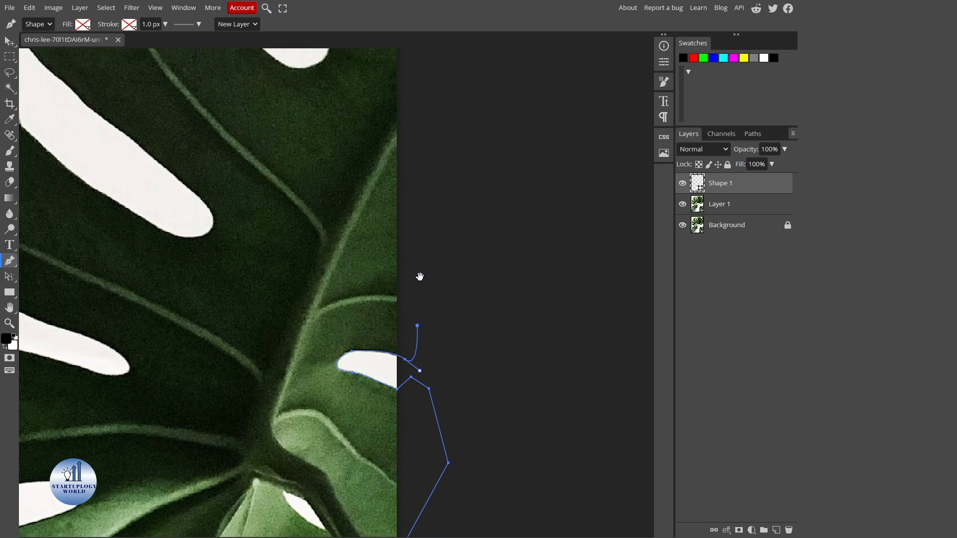
scroll(399, 312, "up", 2)
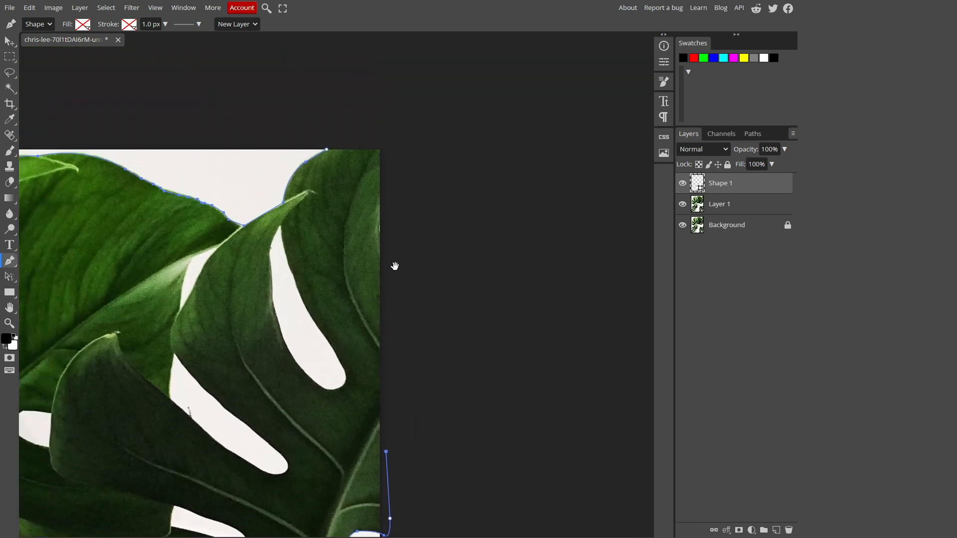
left_click_drag(380, 131, 346, 132)
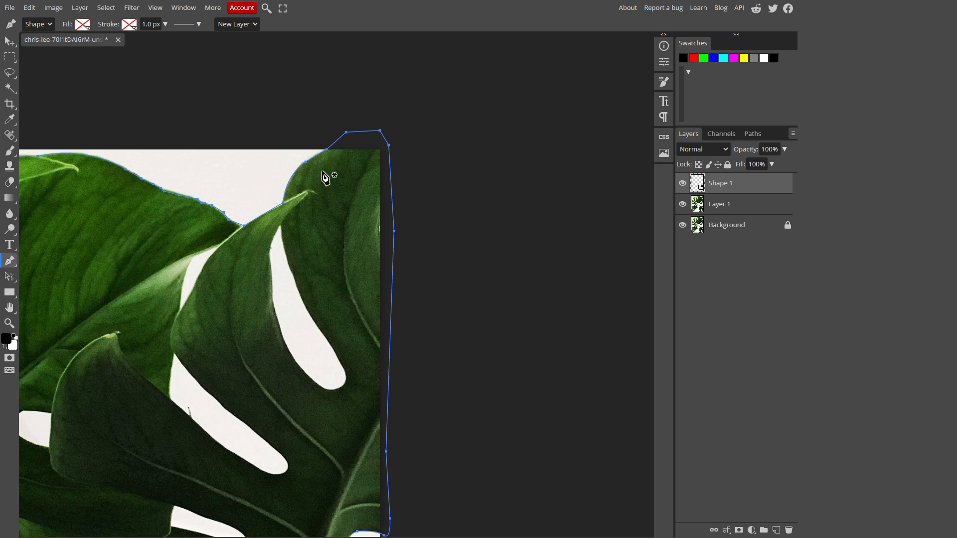
Convert the closed path into a new selection with Anti-alias enabled.
scroll(273, 282, "left", 5)
scroll(328, 287, "down", 5)
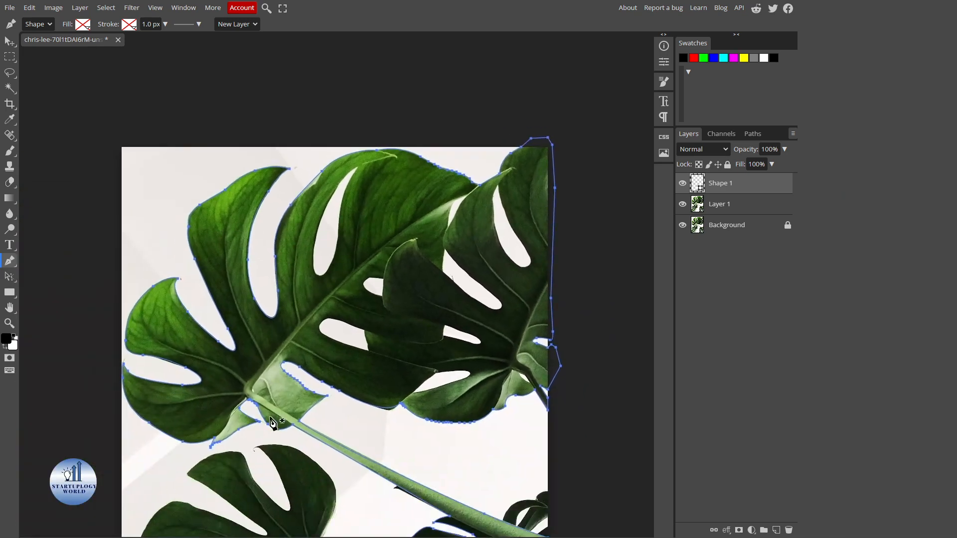
left_click_drag(394, 421, 273, 449)
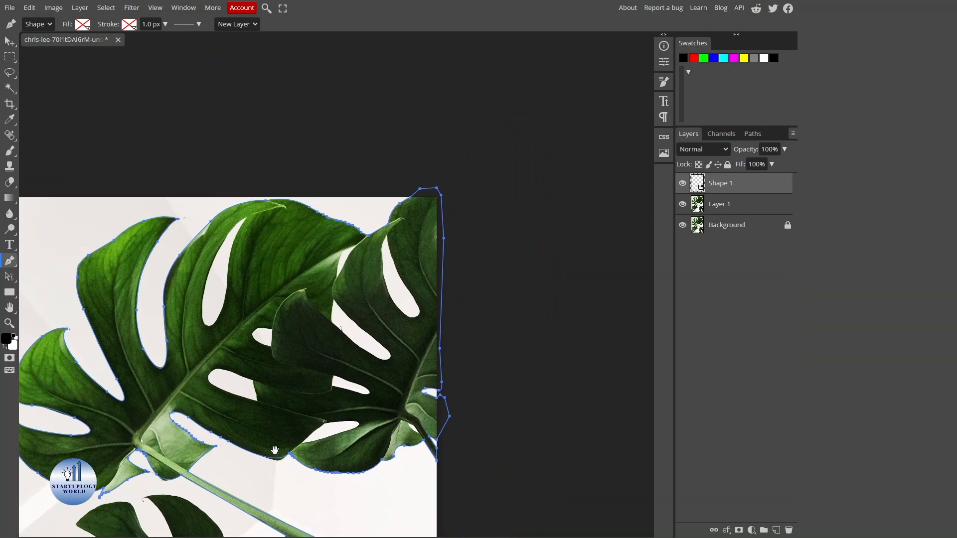
right_click(403, 265)
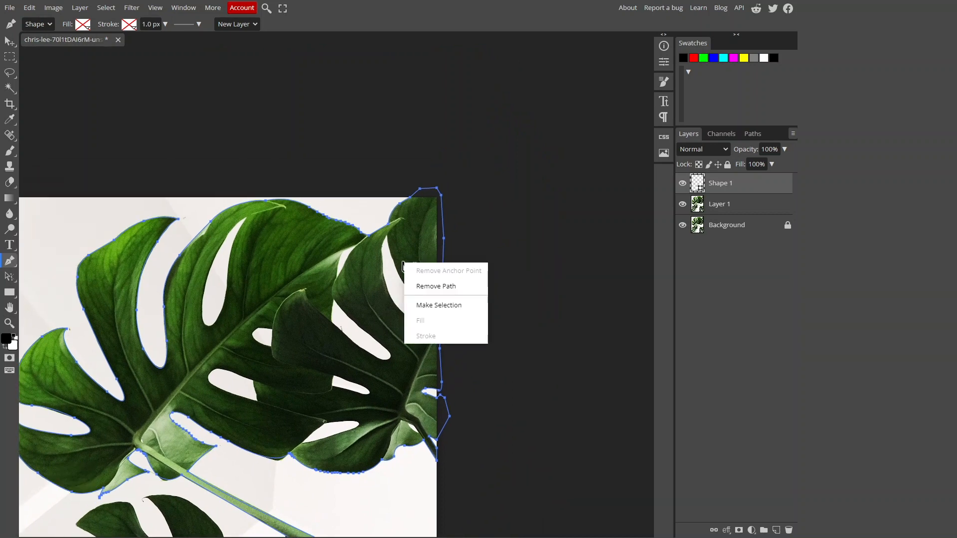
left_click(430, 306)
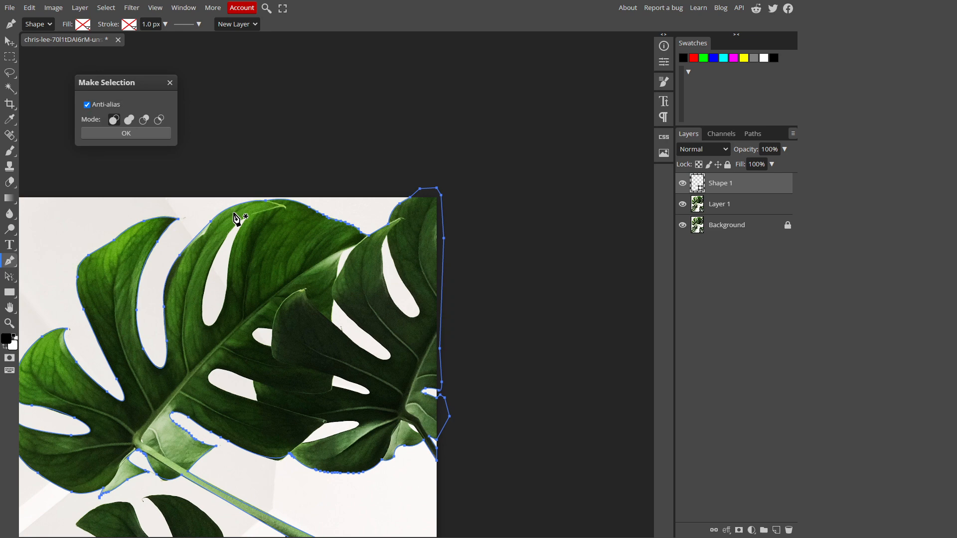
left_click(111, 133)
Hide the Background layer and make Layer 1 the active layer.
left_click(682, 225)
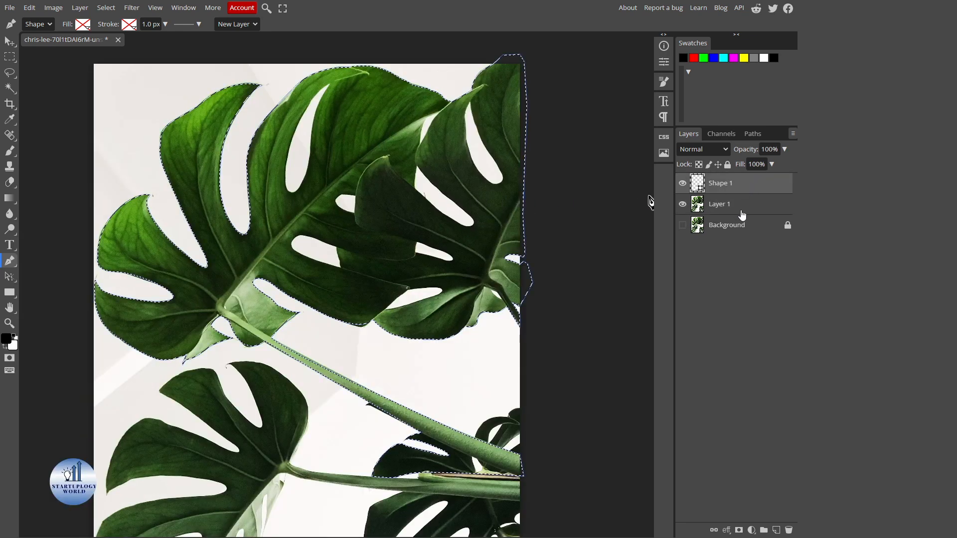
left_click(720, 211)
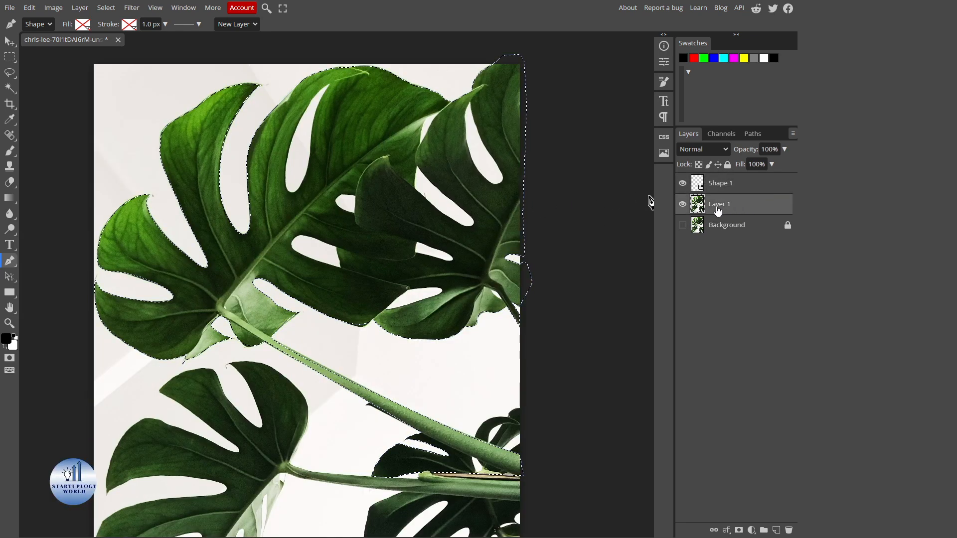
Add a layer mask to Layer 1 from the leaf selection, hiding everything outside the traced outline.
left_click(739, 530)
left_click_drag(336, 340, 297, 150)
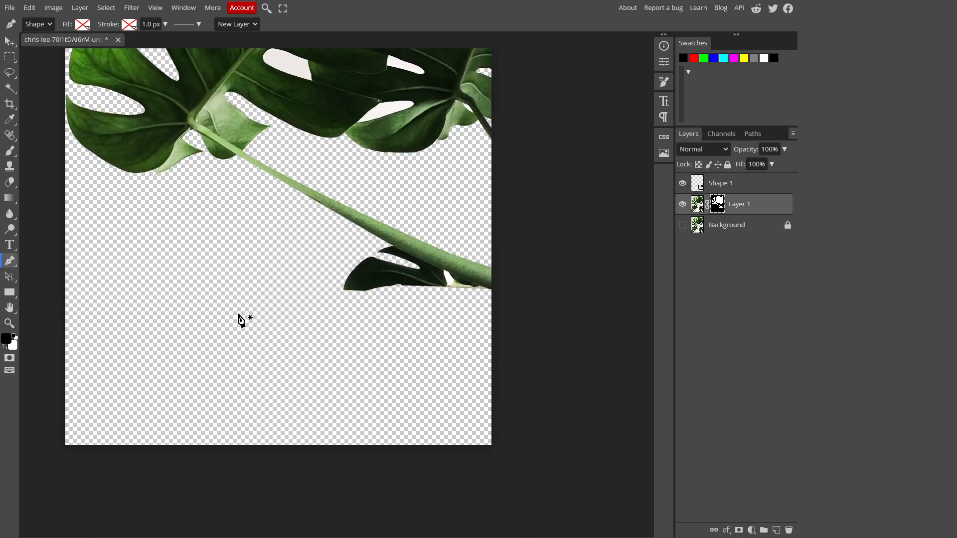
left_click_drag(279, 207, 302, 376)
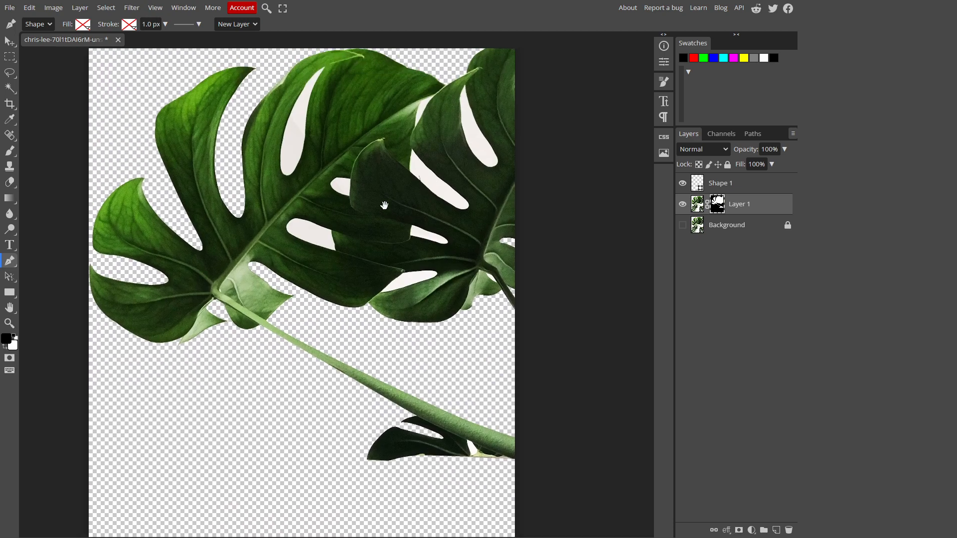
scroll(296, 137, "up", 5)
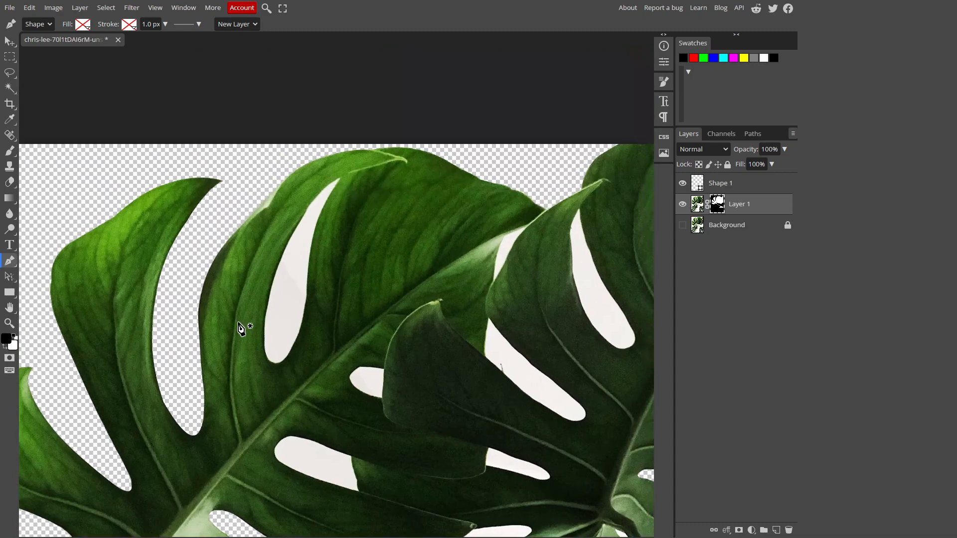
With the Shape 1 layer active, start a path at the pointed tip of the large leaf's long white gap and trace down its left edge.
left_click(698, 182)
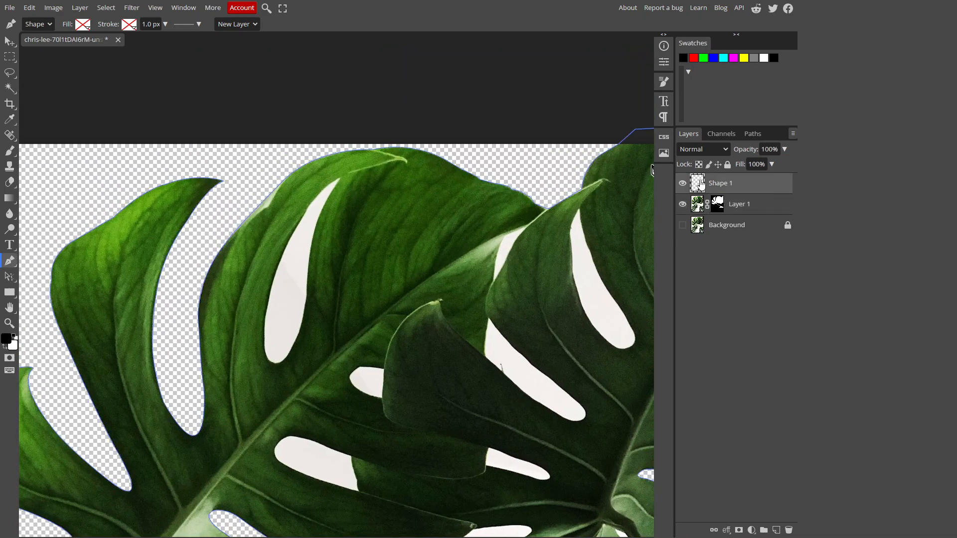
scroll(305, 190, "up", 3)
scroll(309, 192, "up", 2)
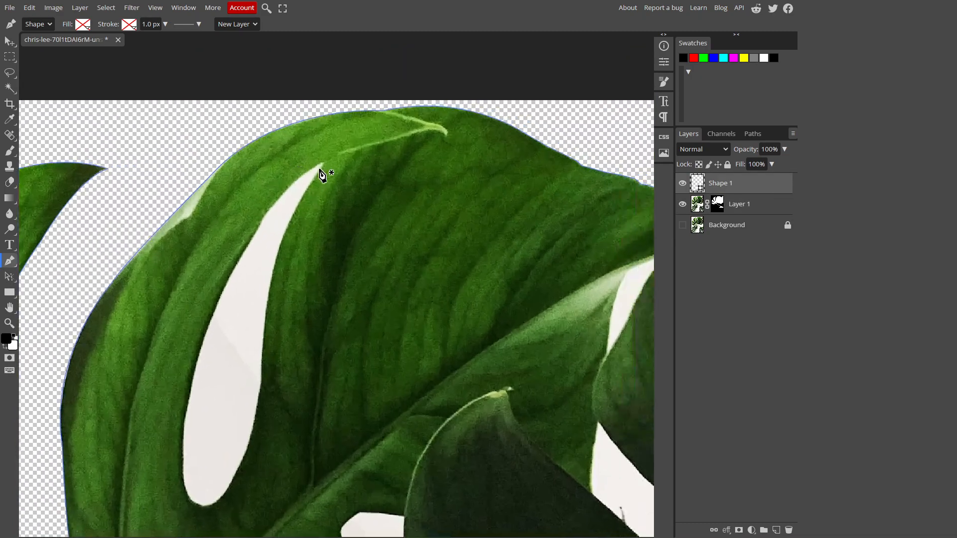
left_click(322, 163)
left_click_drag(192, 383, 140, 449)
key("ctrl+z")
left_click(191, 255, "alt")
left_click_drag(184, 331, 188, 354)
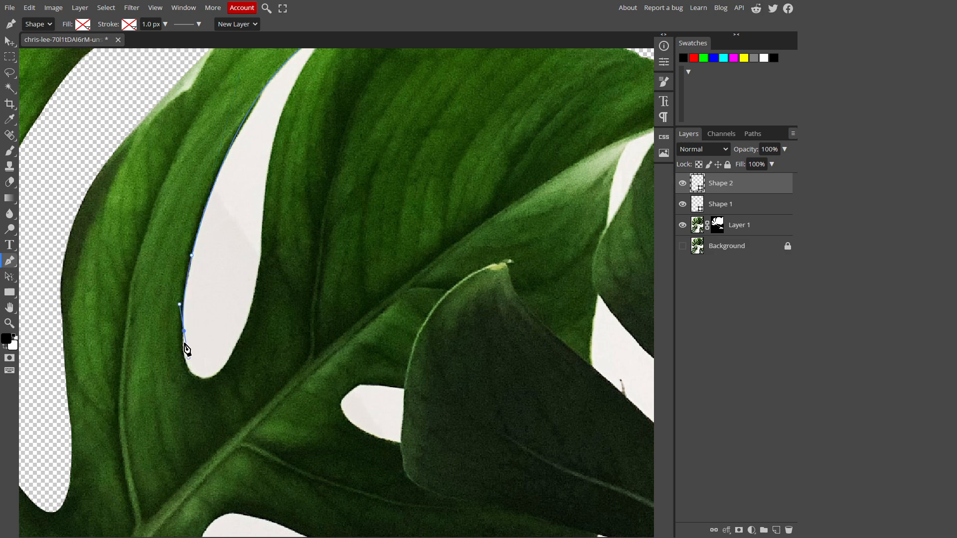
Try to curve the path around the gap's rounded lower end in one segment, and undo the last two anchor points.
left_click_drag(243, 333, 303, 221)
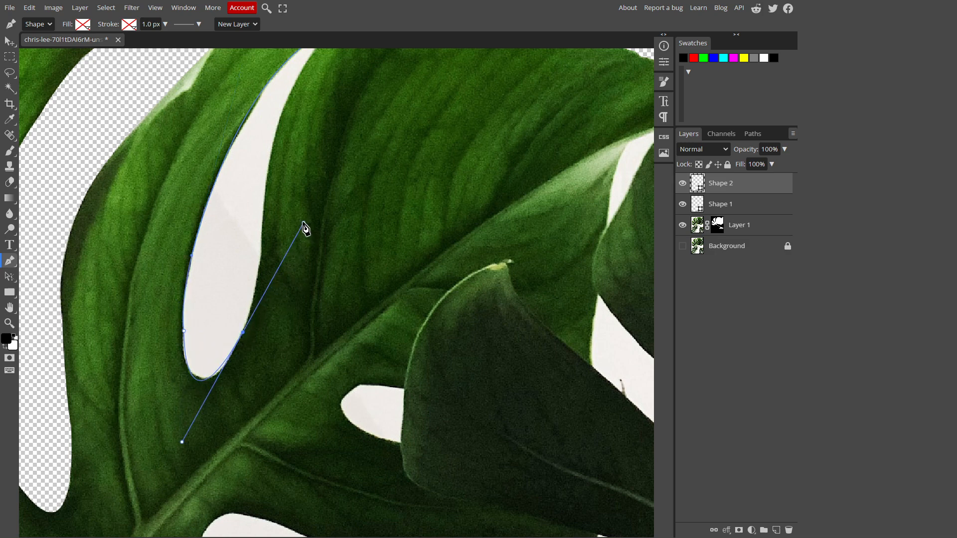
key("ctrl+z")
scroll(191, 344, "up", 1)
scroll(190, 343, "up", 1)
key("ctrl+z")
Trace the rest of the gap's left edge, around its rounded lower end and partway up its right edge.
left_click_drag(180, 324, 183, 385)
left_click_drag(254, 341, 331, 220)
scroll(314, 367, "down", 3)
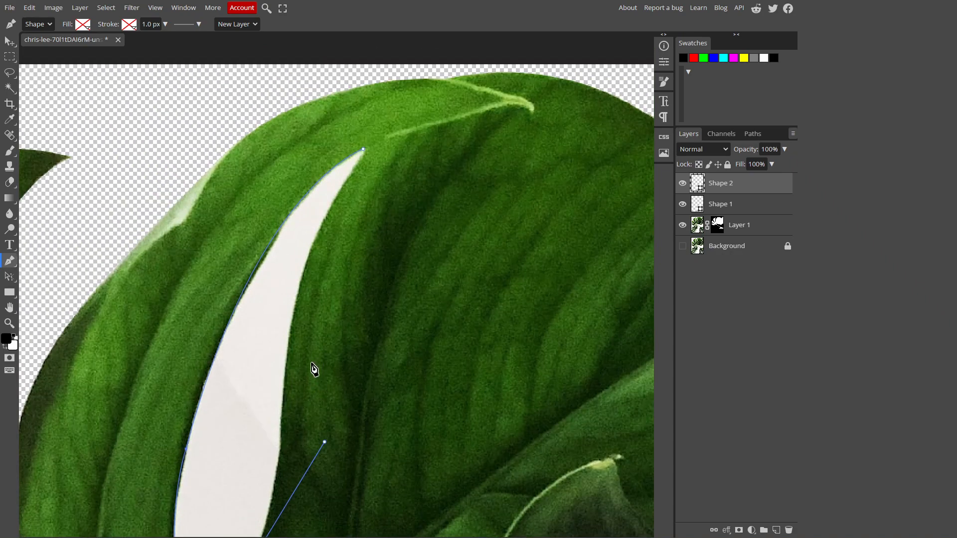
scroll(263, 425, "up", 4)
key("ctrl+z")
scroll(213, 428, "up", 1)
left_click_drag(214, 428, 219, 336)
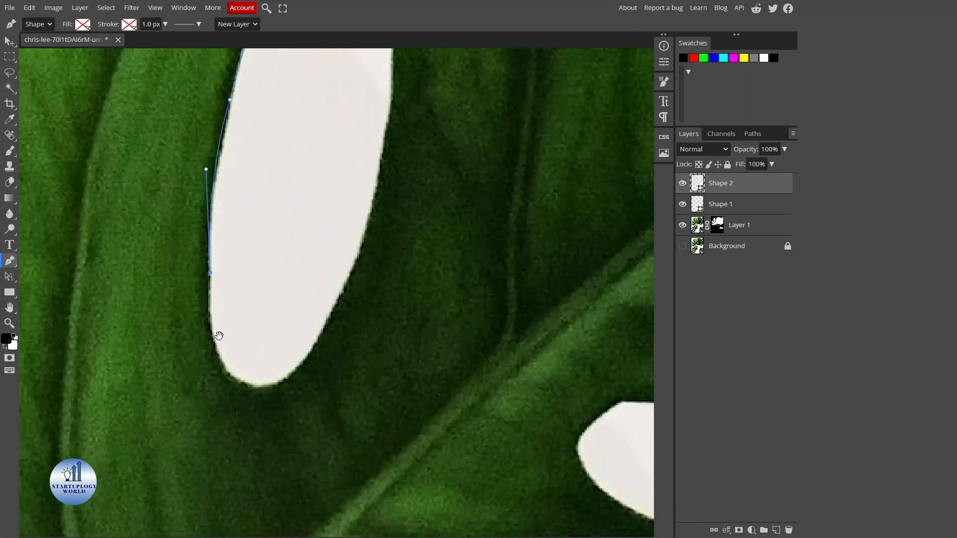
left_click_drag(227, 372, 253, 408)
left_click_drag(324, 325, 361, 428)
left_click_drag(351, 306, 370, 134)
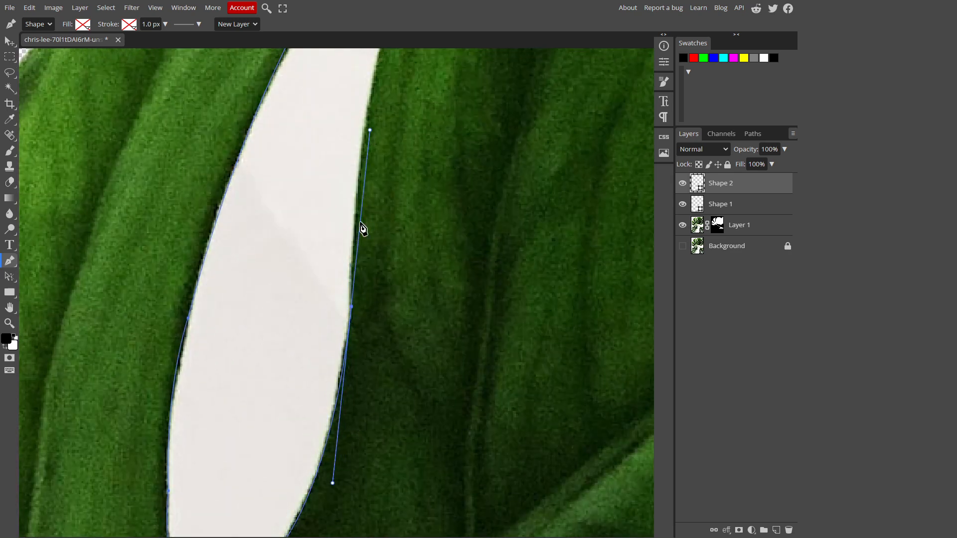
Continue the path up the gap's right edge and close it at the pointed tip.
scroll(327, 382, "down", 5)
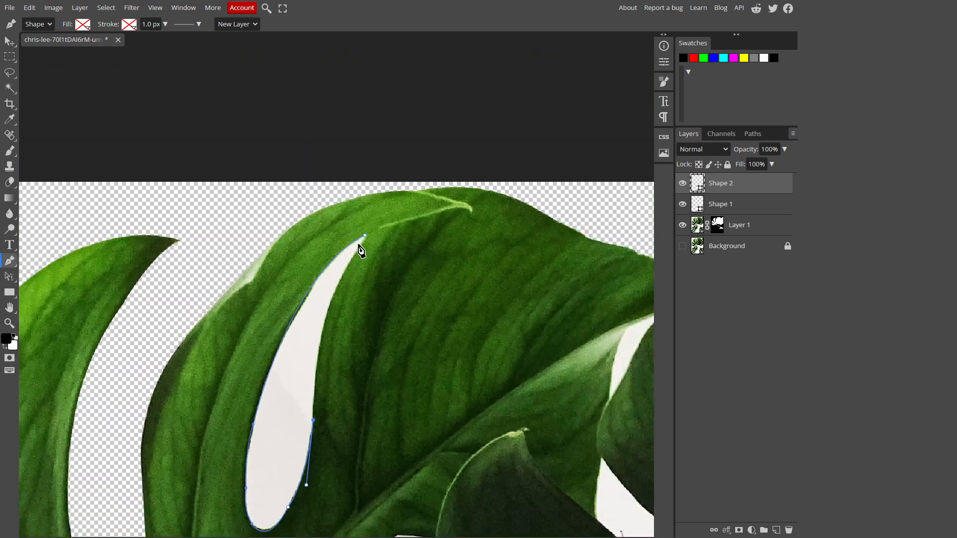
left_click_drag(365, 240, 390, 173)
key("ctrl+z")
scroll(335, 306, "up", 3)
left_click_drag(329, 300, 395, 186)
scroll(374, 250, "down", 3)
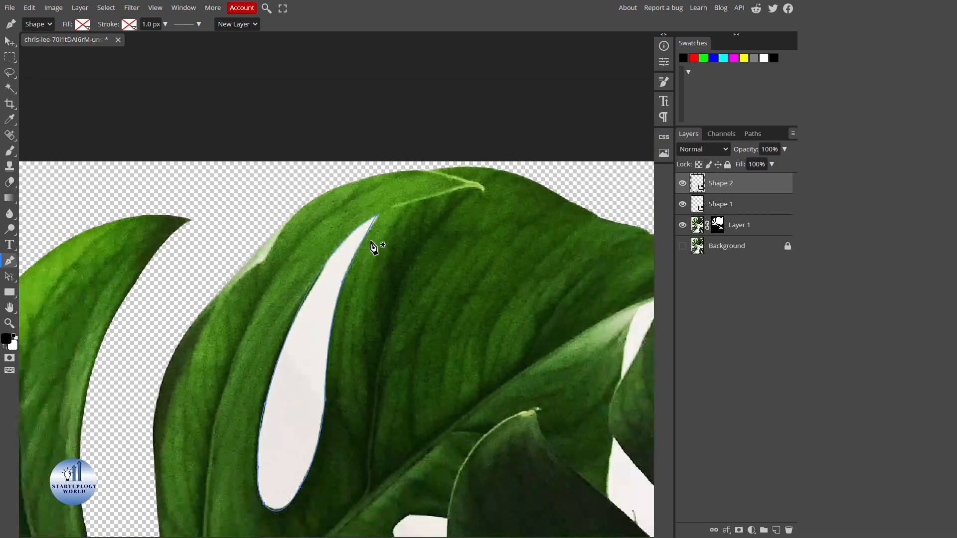
Convert the closed gap path into a selection.
left_click_drag(376, 326, 359, 265)
right_click(288, 310)
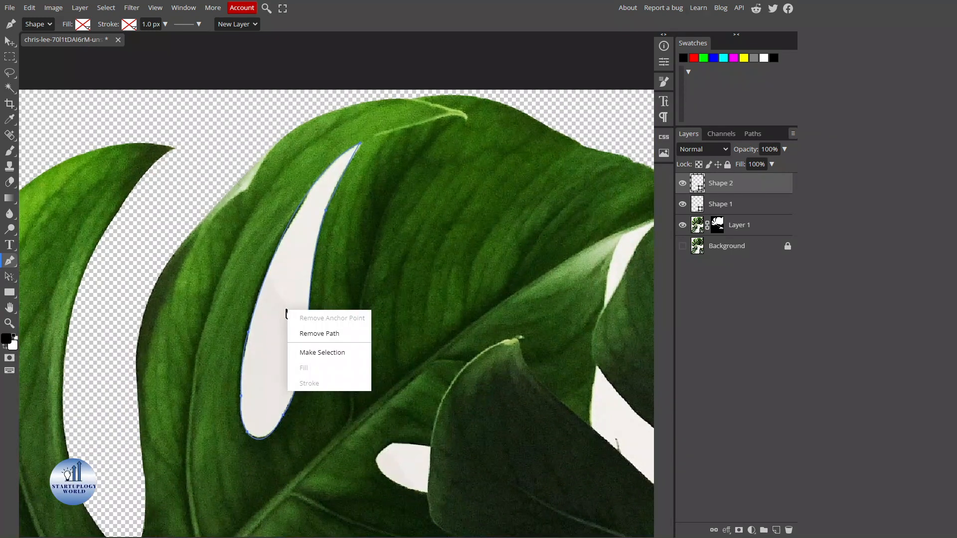
left_click(319, 351)
key("Return")
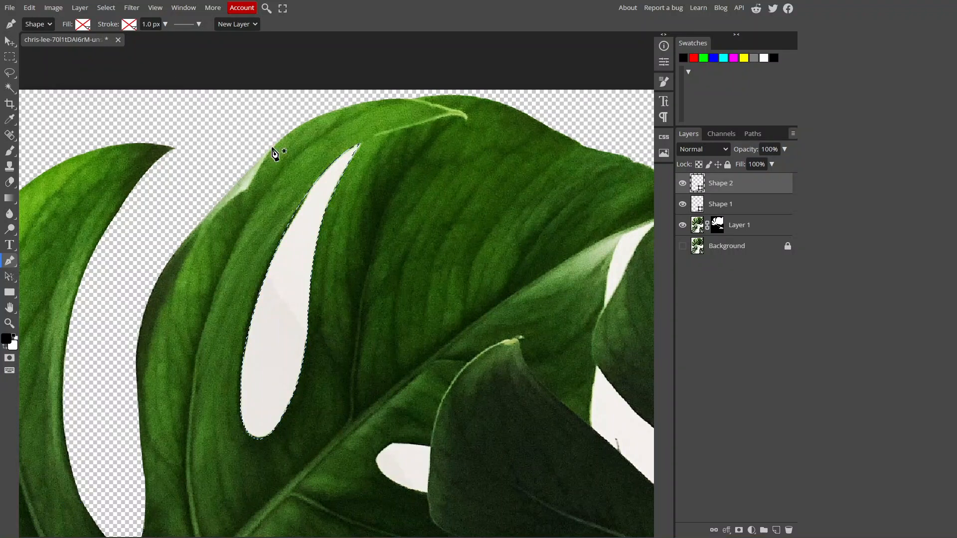
Paint black with the Brush inside the selected gap on Layer 1's mask to hide the white background there.
left_click(718, 228)
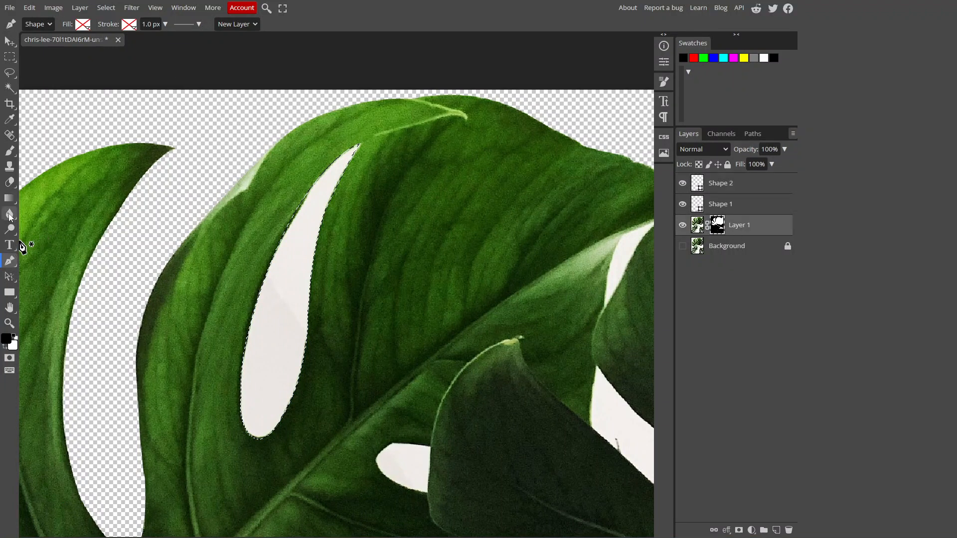
left_click(9, 151)
mouse_move(286, 261)
left_mouse_down()
mouse_move(310, 262)
mouse_move(328, 187)
mouse_move(279, 327)
mouse_move(305, 211)
mouse_move(248, 376)
mouse_move(252, 393)
mouse_move(283, 409)
mouse_move(283, 326)
mouse_move(259, 443)
left_mouse_up()
left_click_drag(442, 444, 282, 335)
left_click_drag(213, 198, 228, 150)
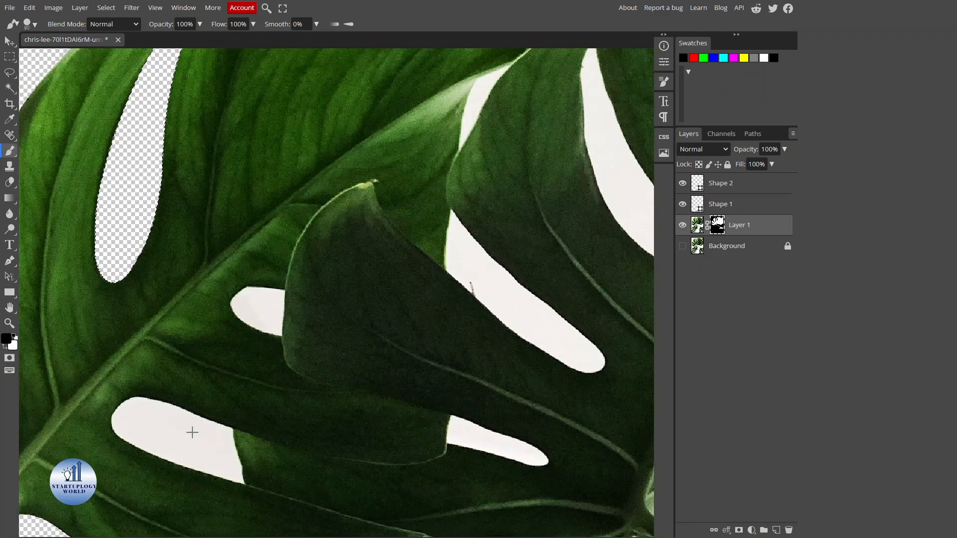
Switch to the Move tool and load Layer 1's mask as a selection.
key("v")
key("ctrl+0")
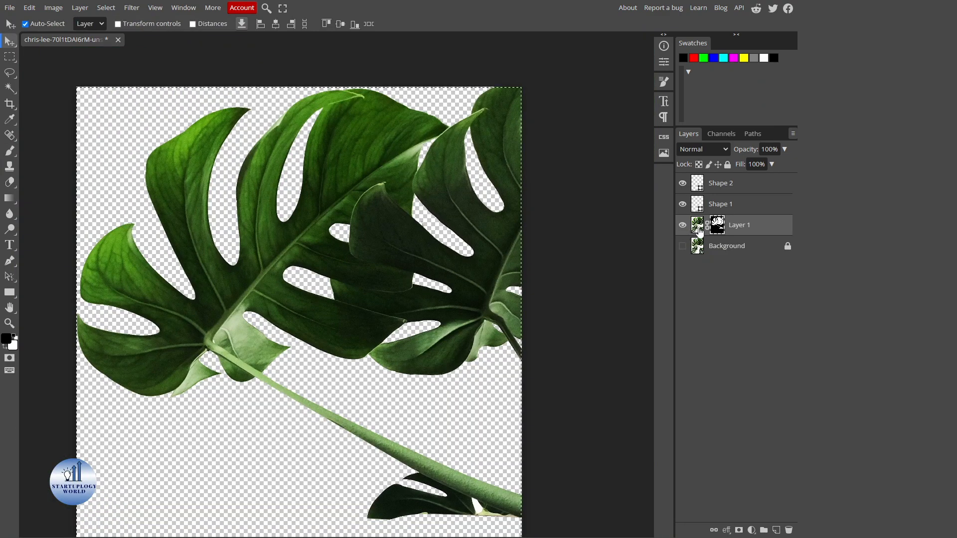
left_click(718, 225, "ctrl")
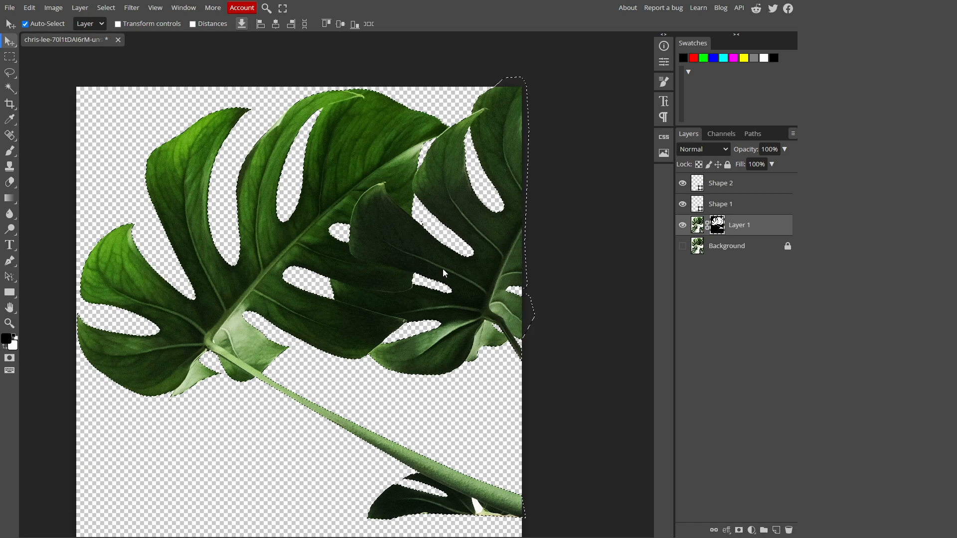
scroll(443, 268, "down", 3)
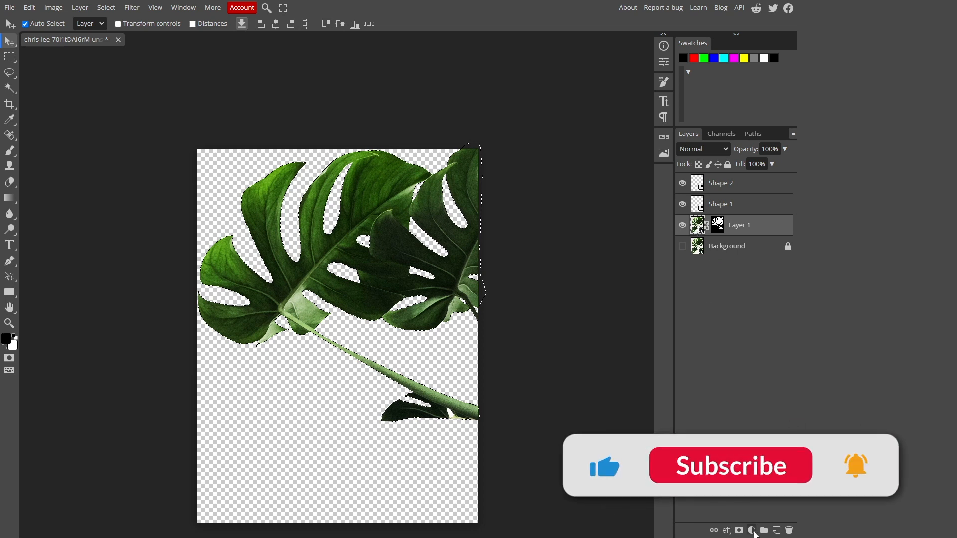
Add a red Color Fill layer limited to the selected leaves and stem.
left_click(753, 531)
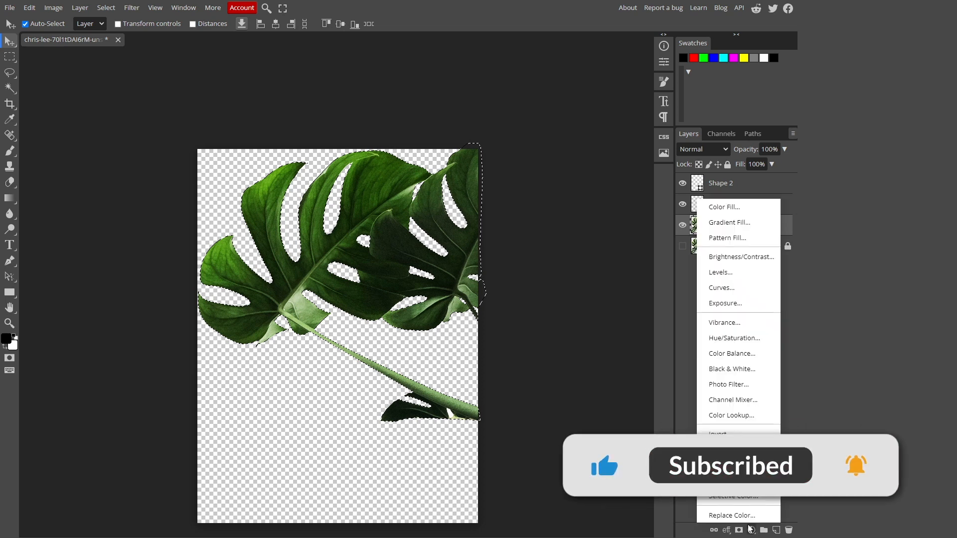
left_click(723, 207)
left_click_drag(203, 157, 244, 96)
left_click(294, 106)
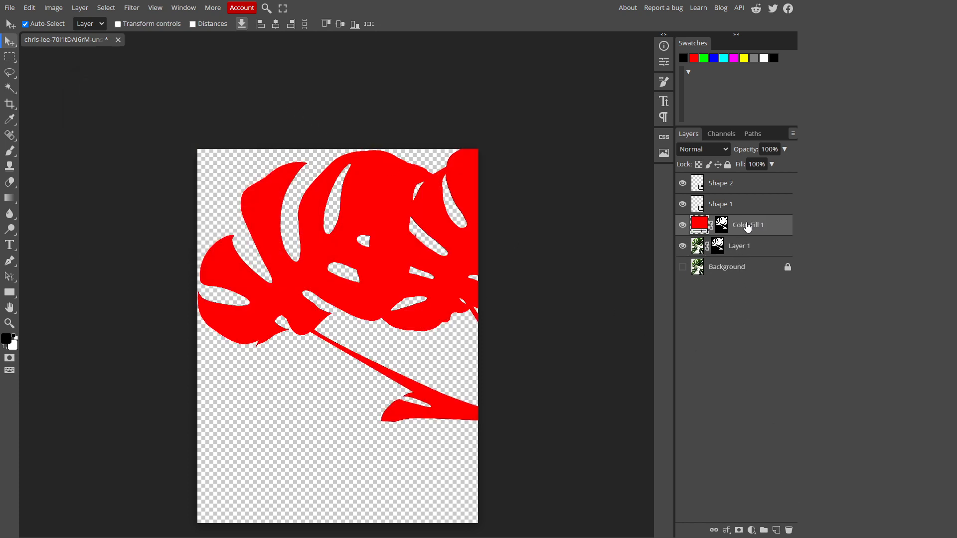
Set the red fill layer's blend mode to Multiply and its opacity to 58%.
left_click(718, 149)
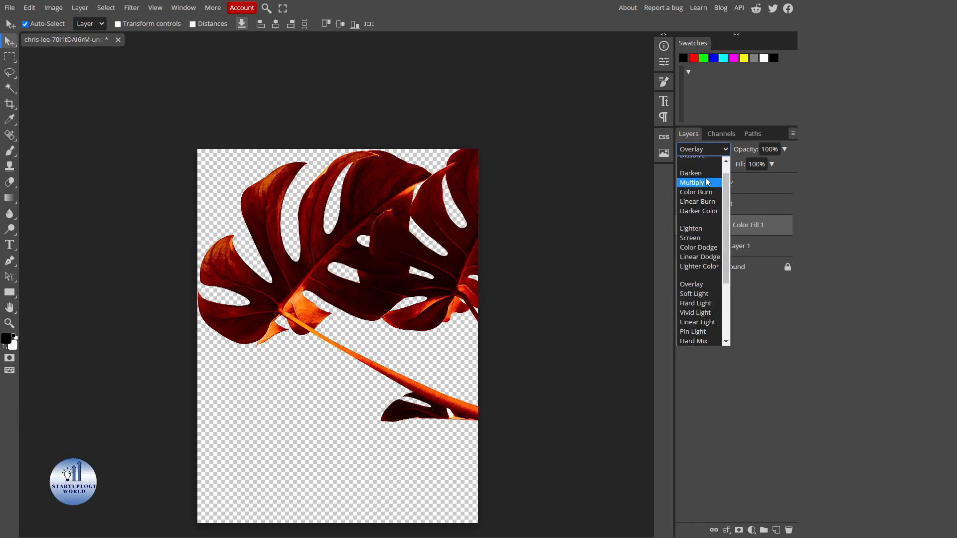
left_click(707, 183)
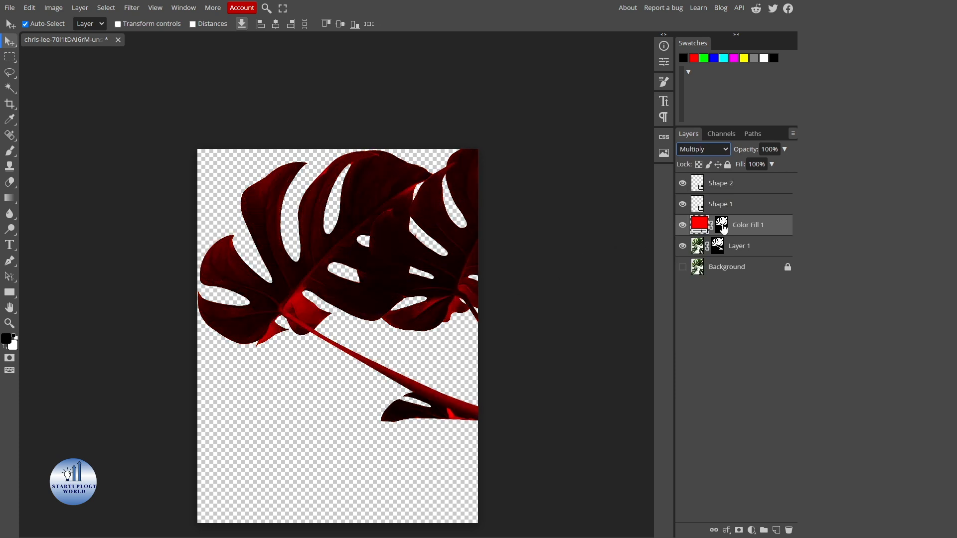
mouse_move(762, 164)
left_mouse_down()
mouse_move(748, 165)
mouse_move(765, 166)
left_mouse_up()
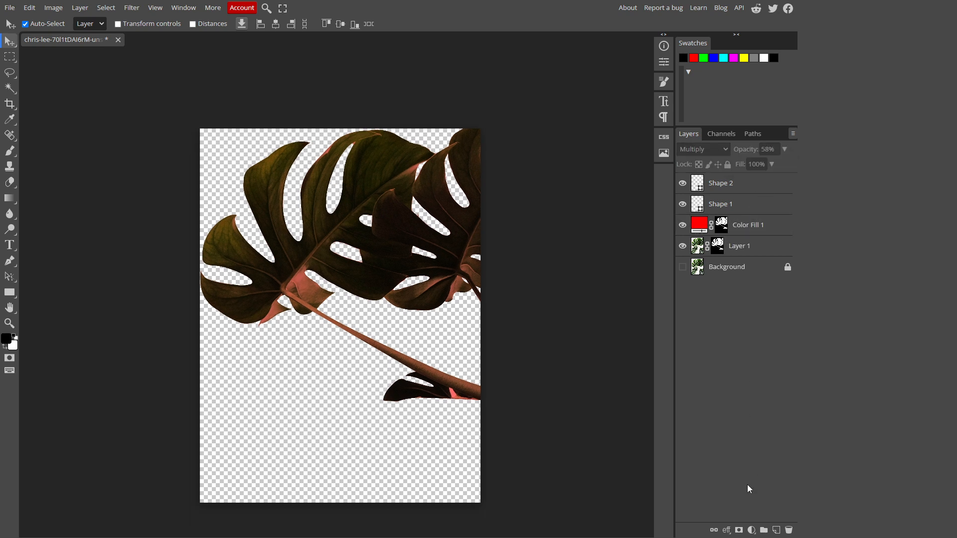
Add a light grey Color Fill layer and move it beneath Layer 1 as the new background.
left_click(751, 530)
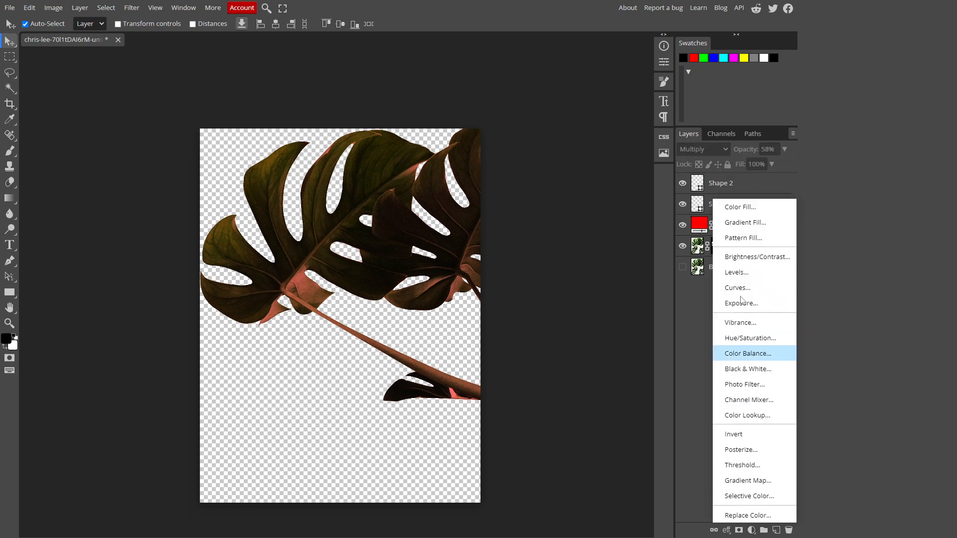
left_click(740, 207)
left_click_drag(162, 146, 78, 132)
left_click(289, 104)
left_click_drag(745, 187, 755, 270)
scroll(540, 276, "down", 1)
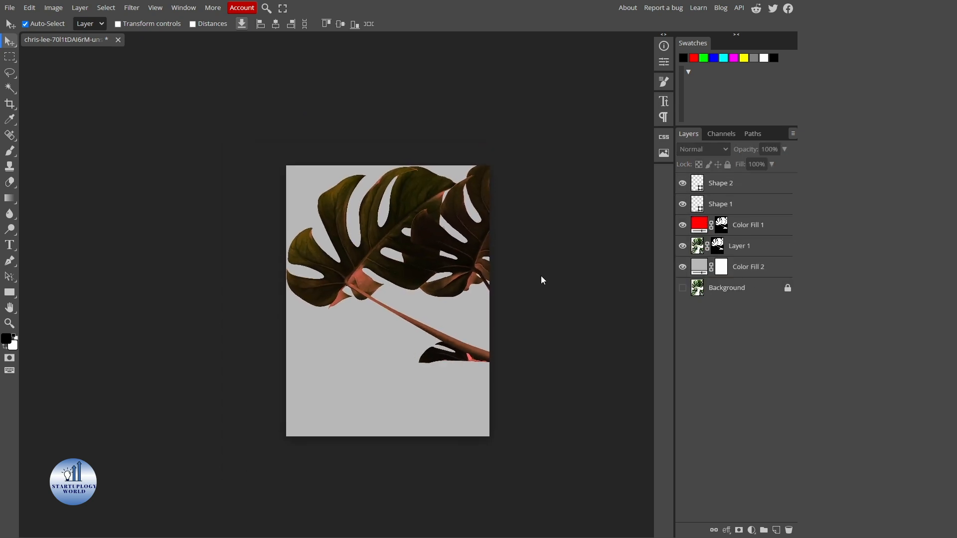
scroll(541, 276, "up", 4)
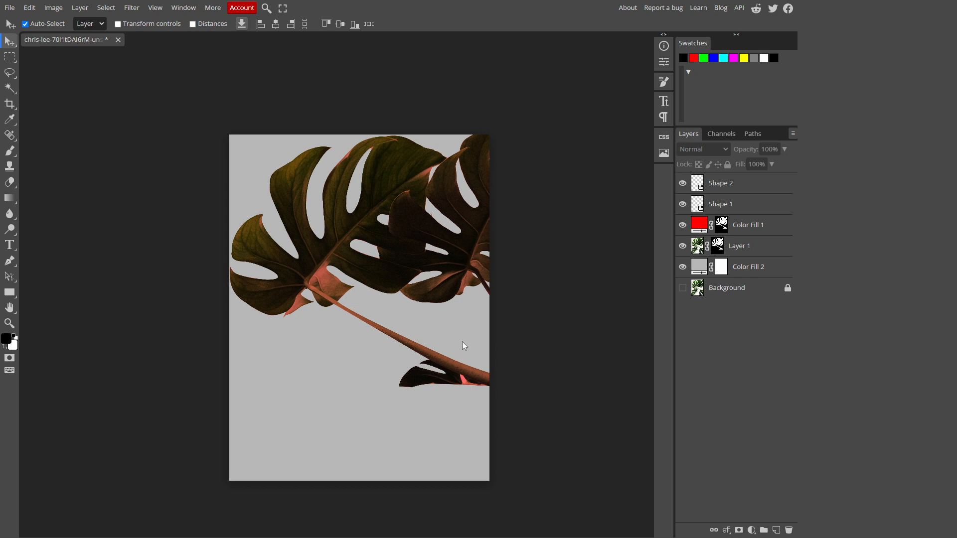